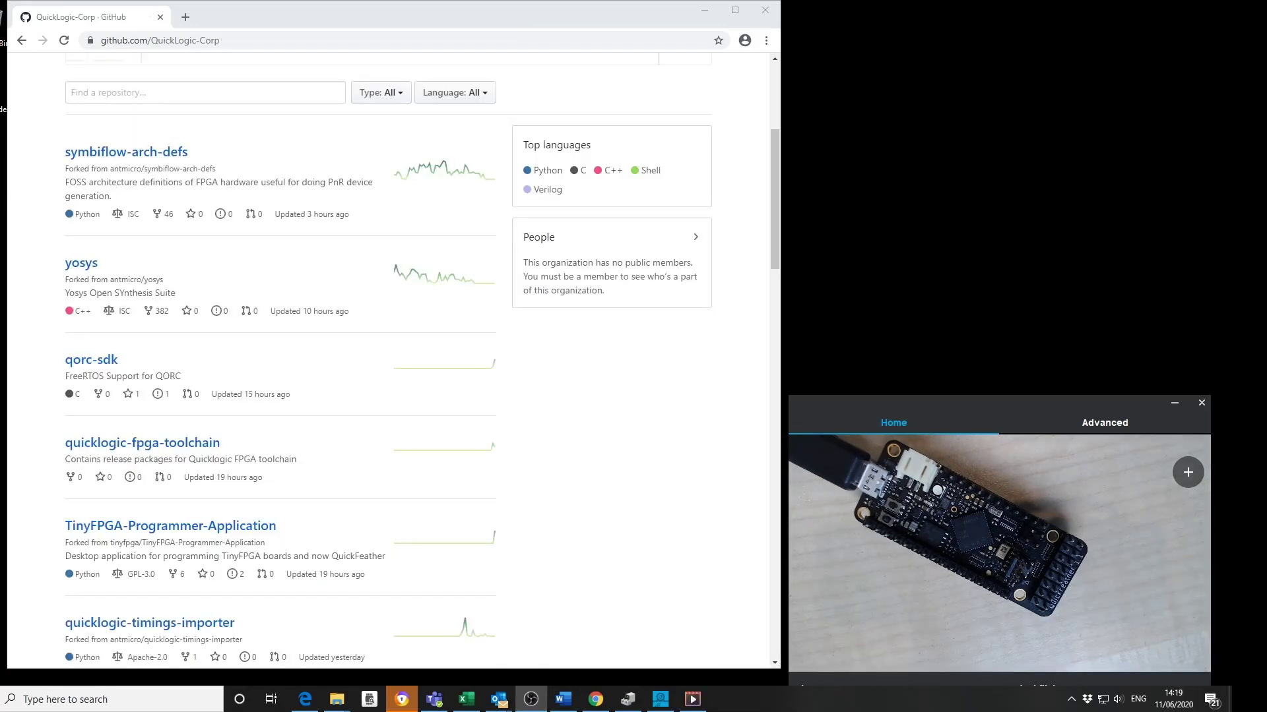
Scroll the QuickLogic-Corp repositories list until quick-feather-dev-board appears.
scroll(97, 367, "up", 3)
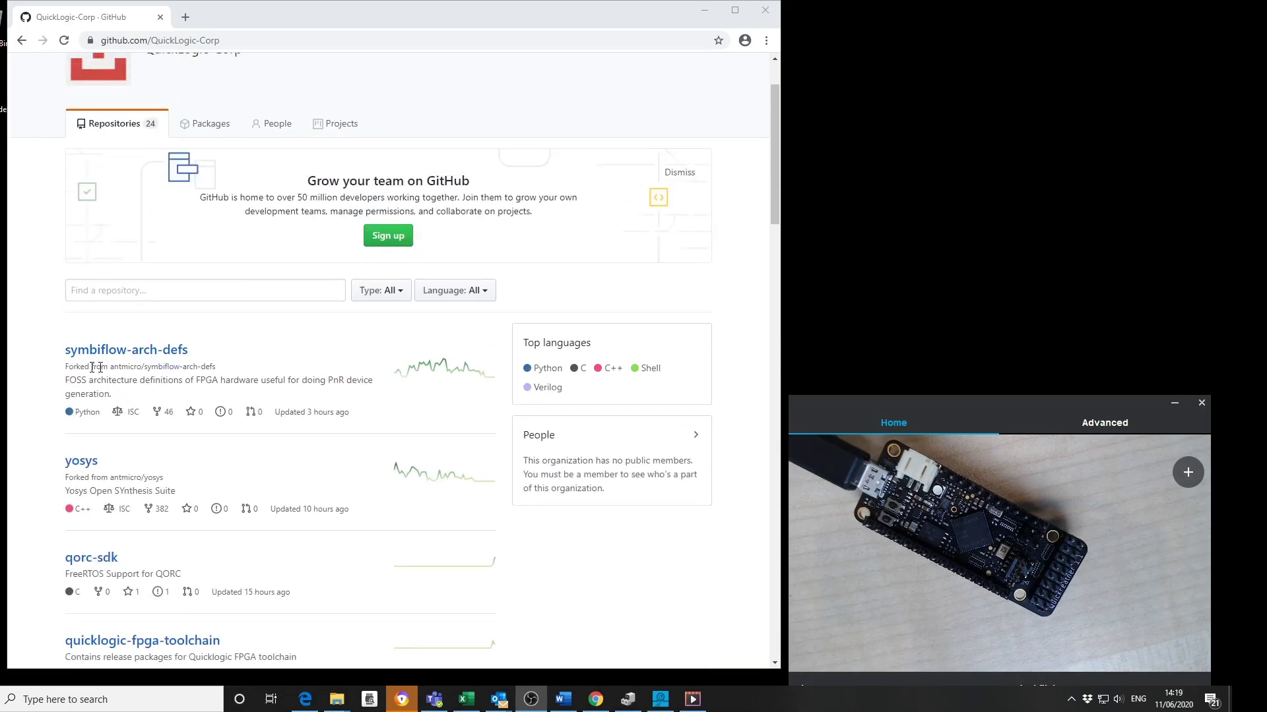
scroll(92, 367, "down", 5)
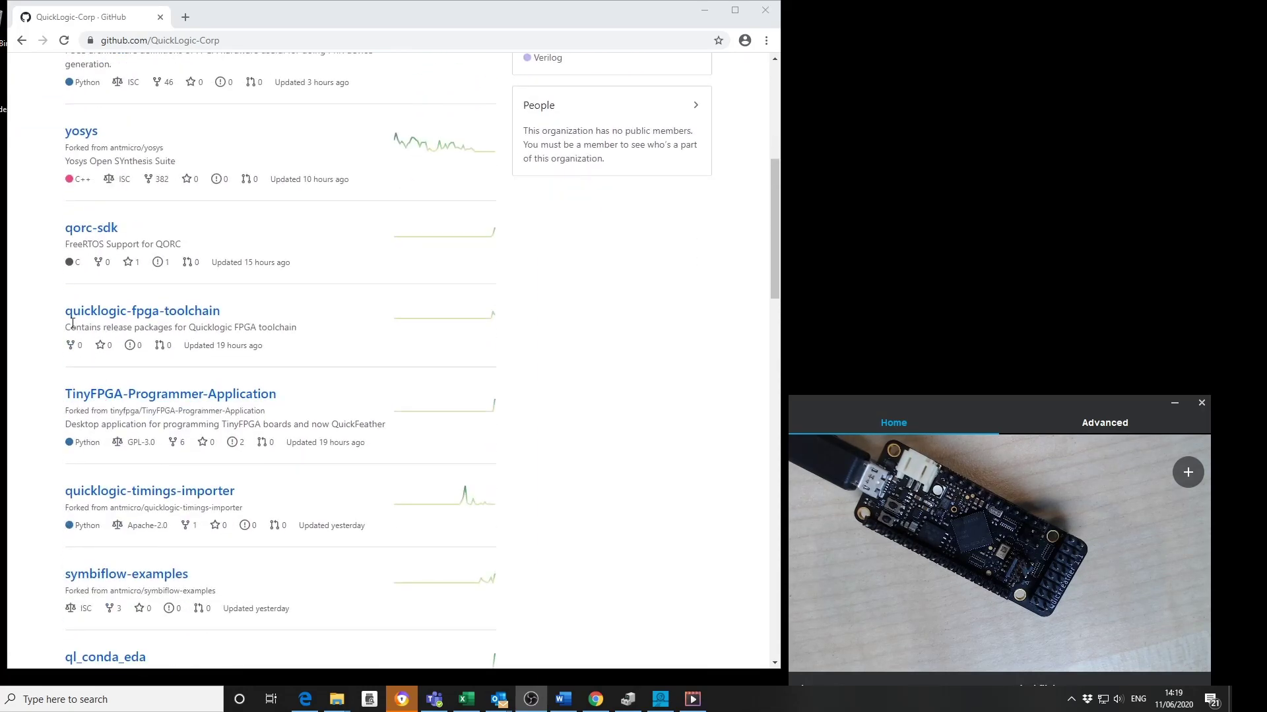
scroll(72, 323, "down", 3)
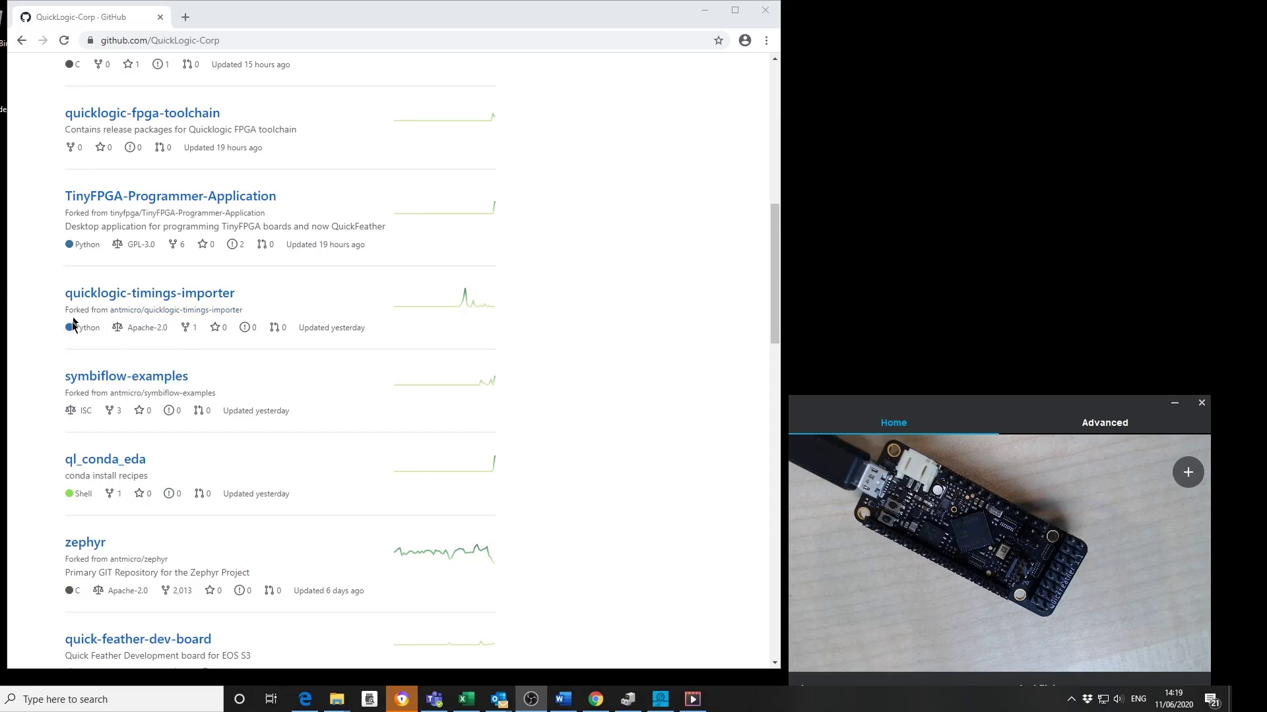
scroll(77, 449, "up", 2)
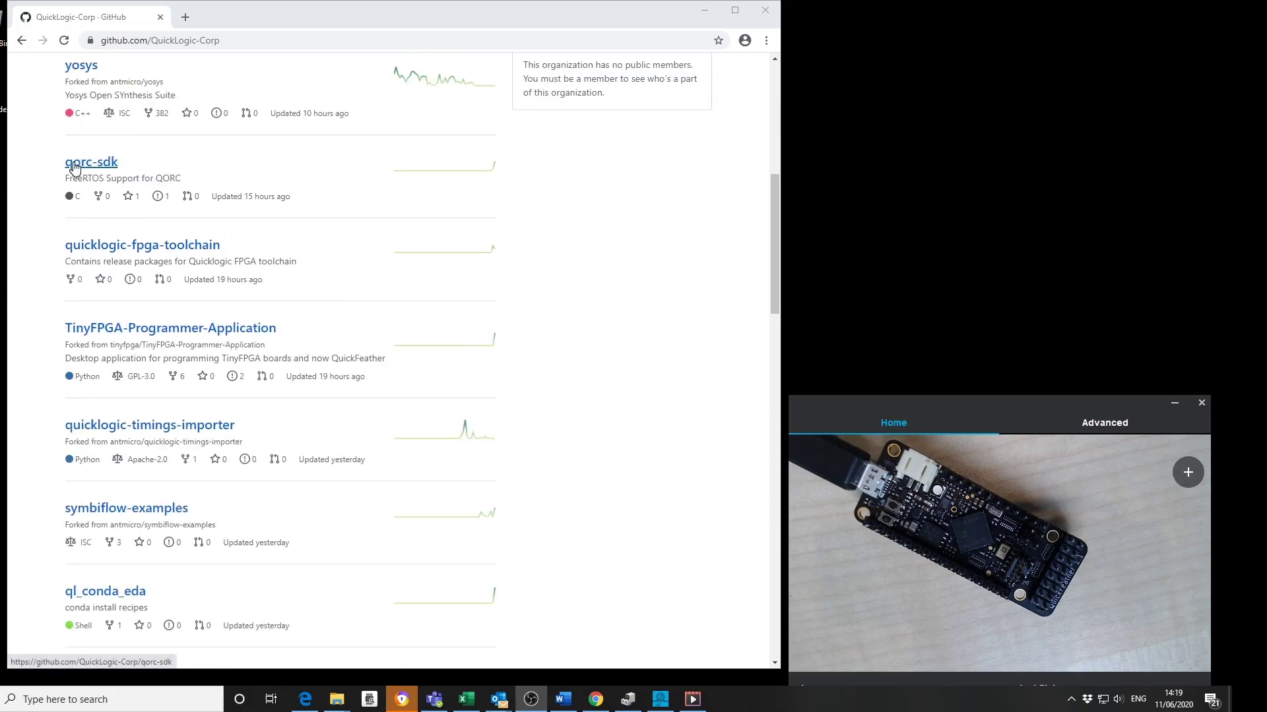
scroll(113, 167, "down", 5)
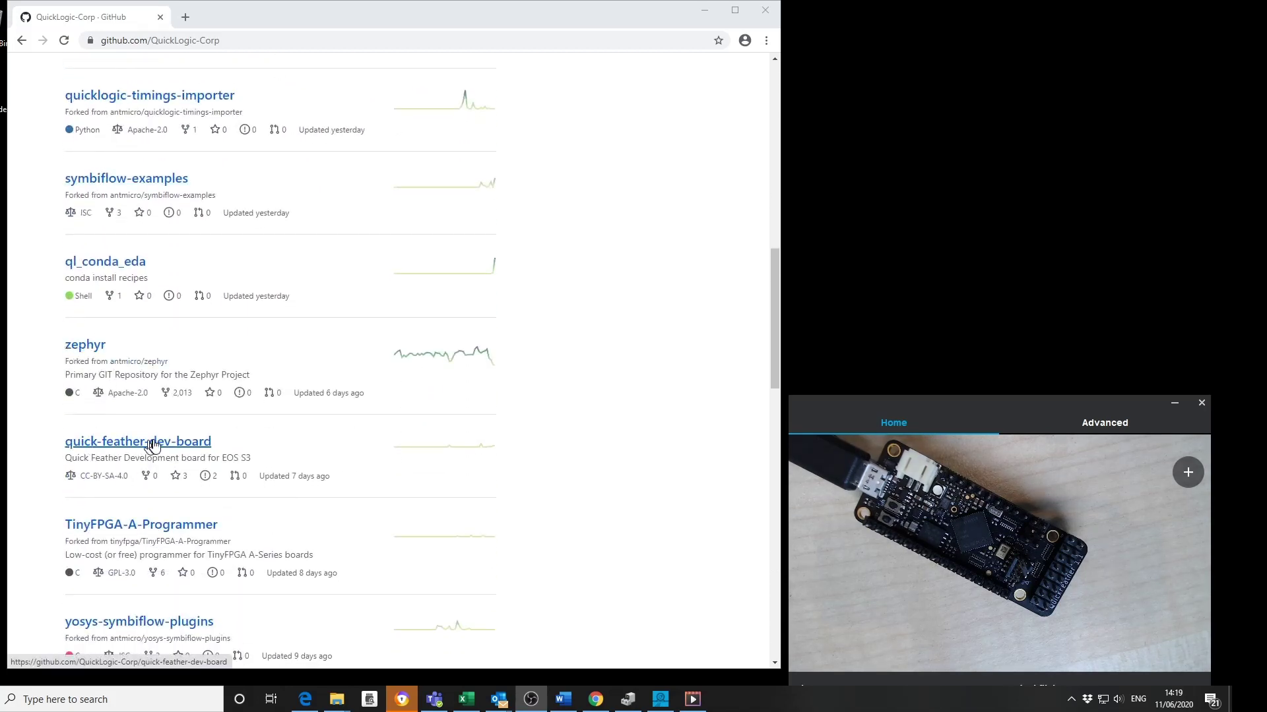
Open the quick-feather-dev-board repository and its doc folder.
left_click(137, 448)
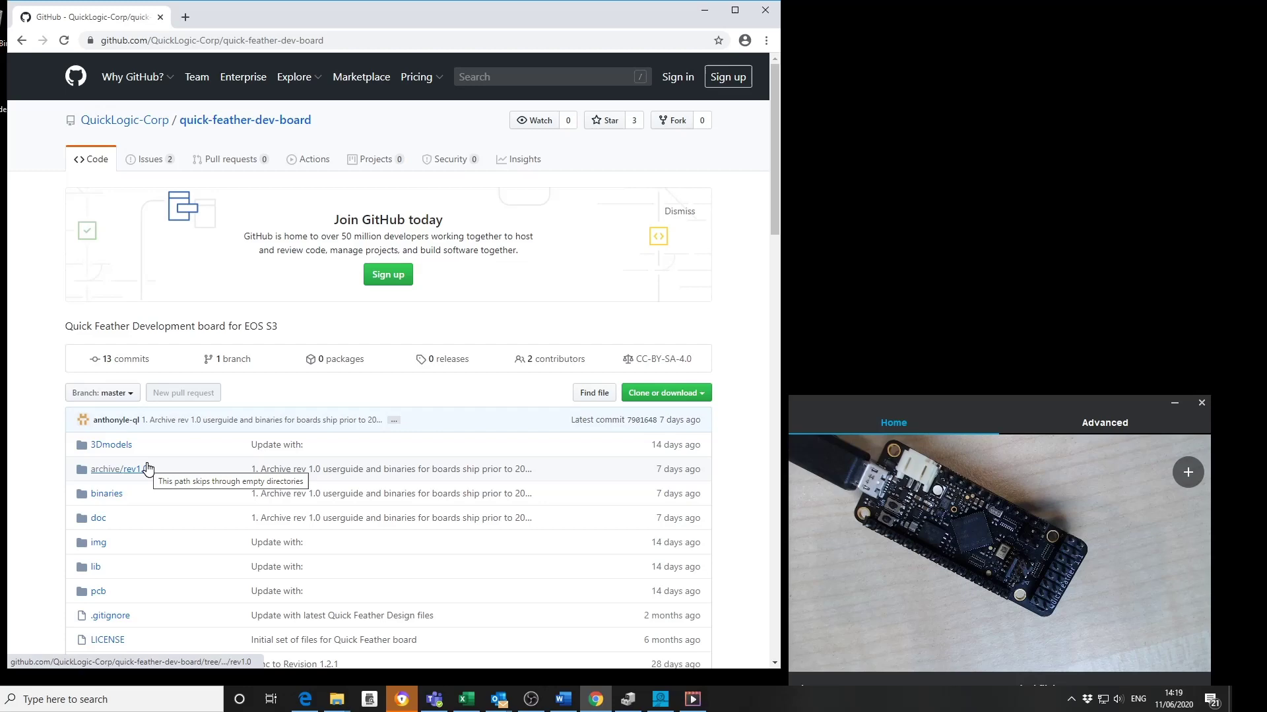
scroll(108, 532, "down", 1)
scroll(109, 531, "down", 2)
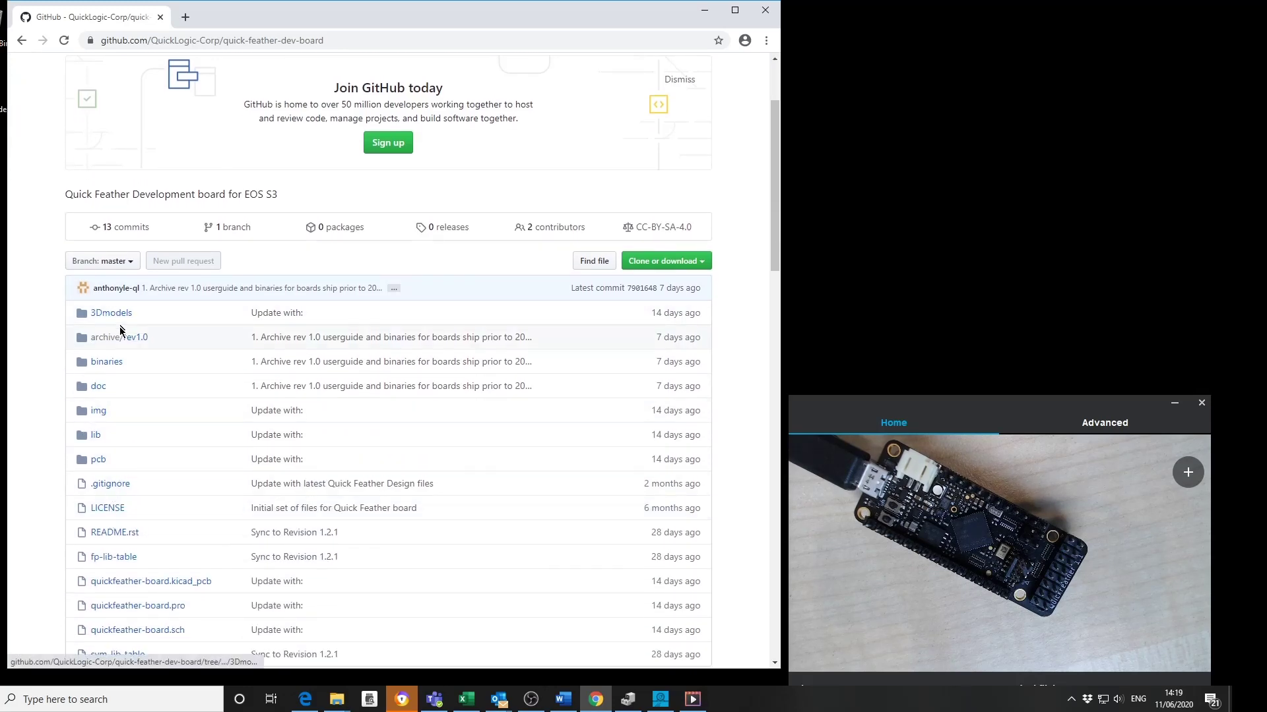
left_click(99, 386)
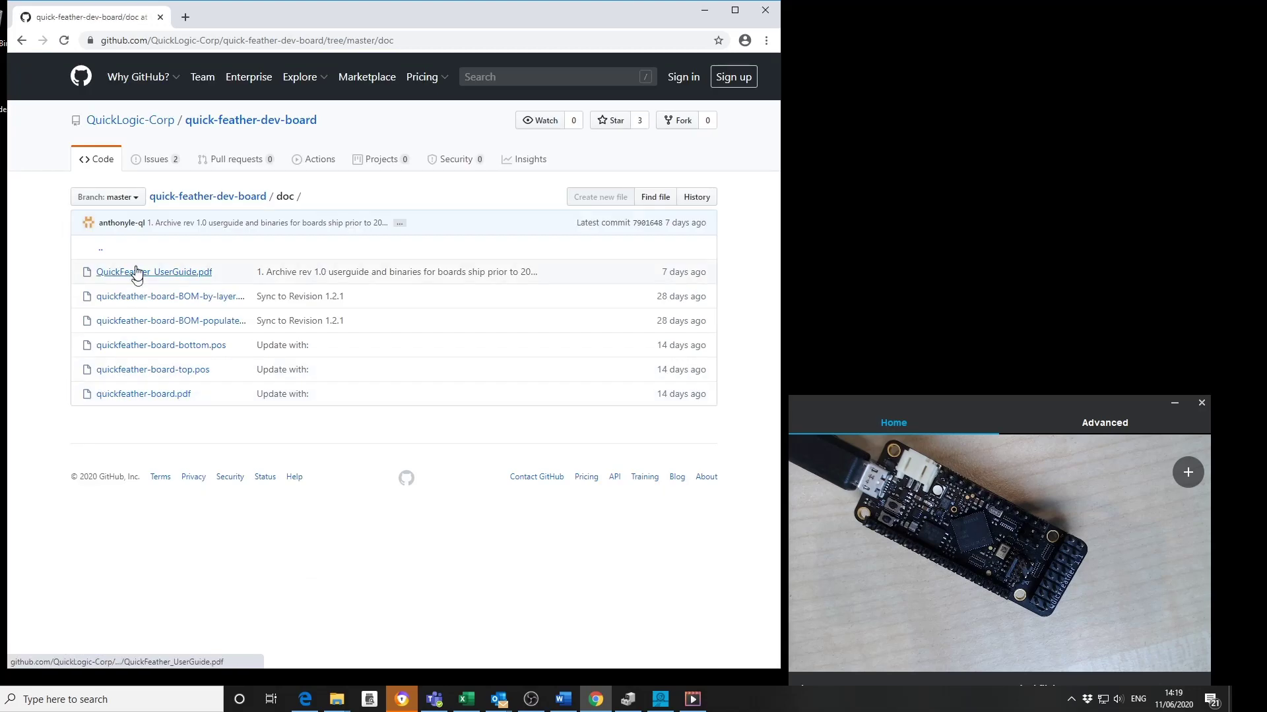
Preview QuickFeather_UserGuide.pdf and scroll to the board layout overview figure.
left_click(168, 272)
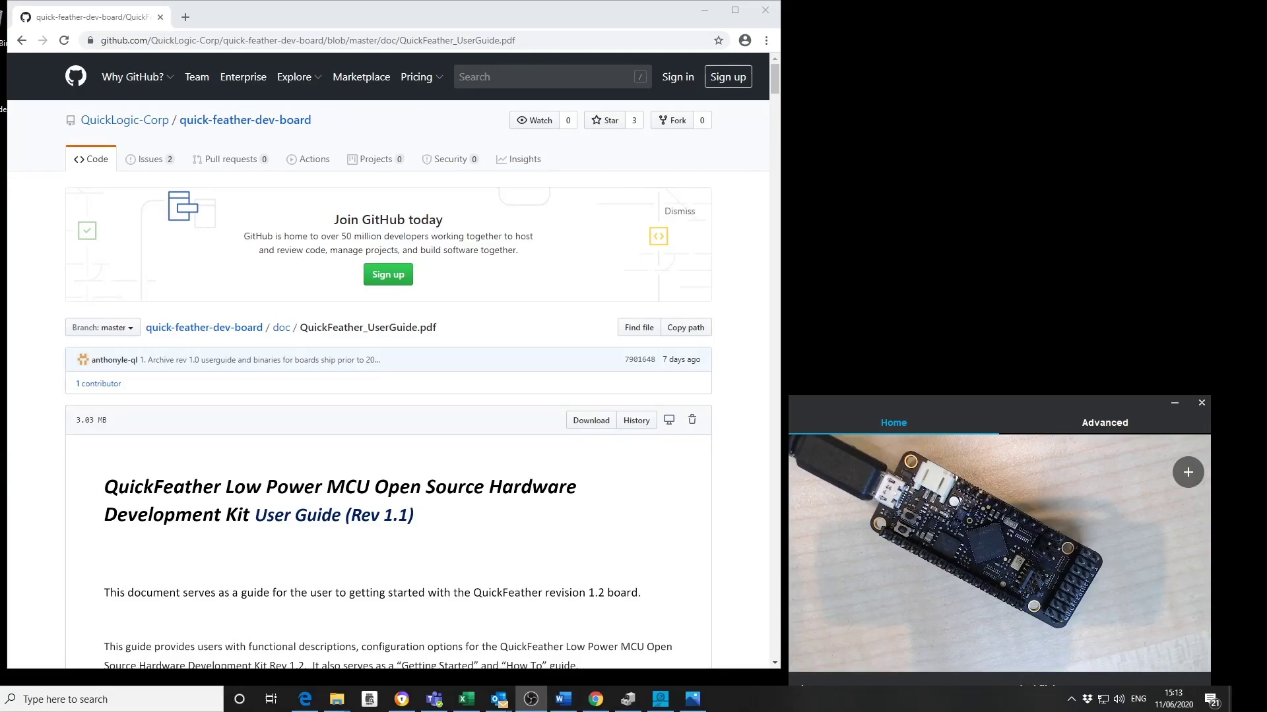
scroll(340, 548, "down", 4)
scroll(340, 548, "down", 9)
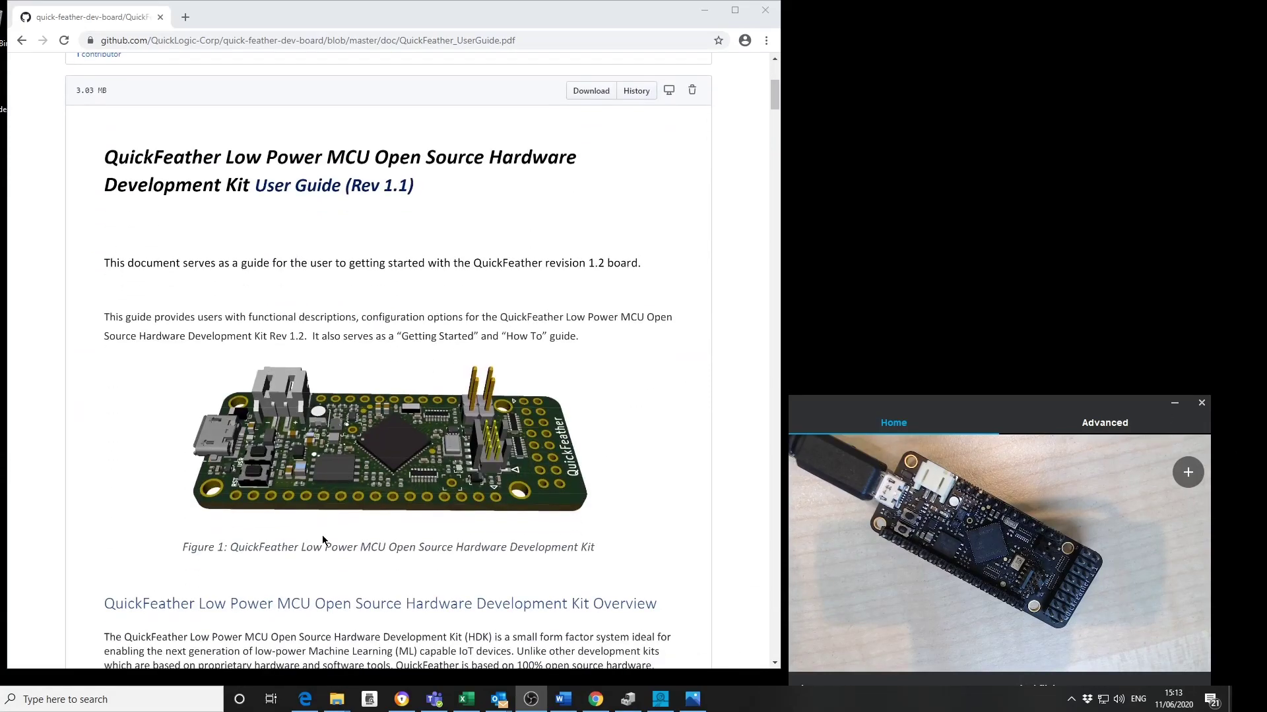
scroll(299, 528, "down", 20)
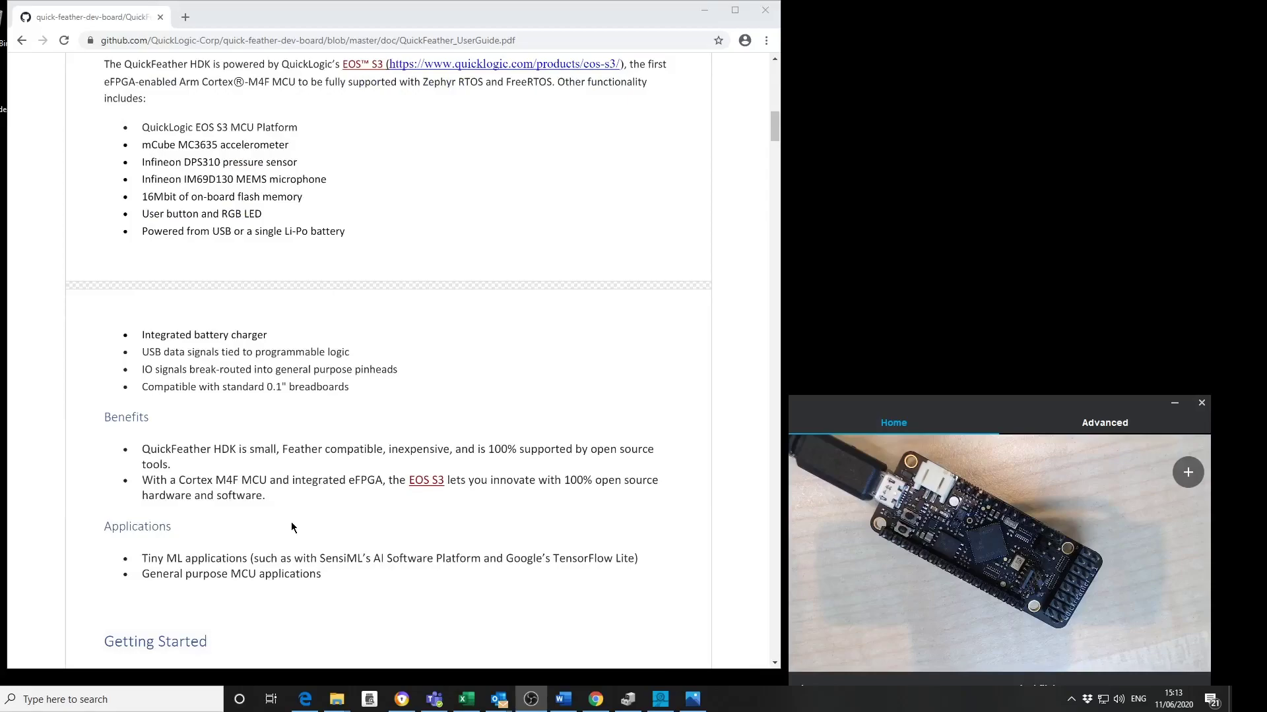
scroll(277, 524, "down", 20)
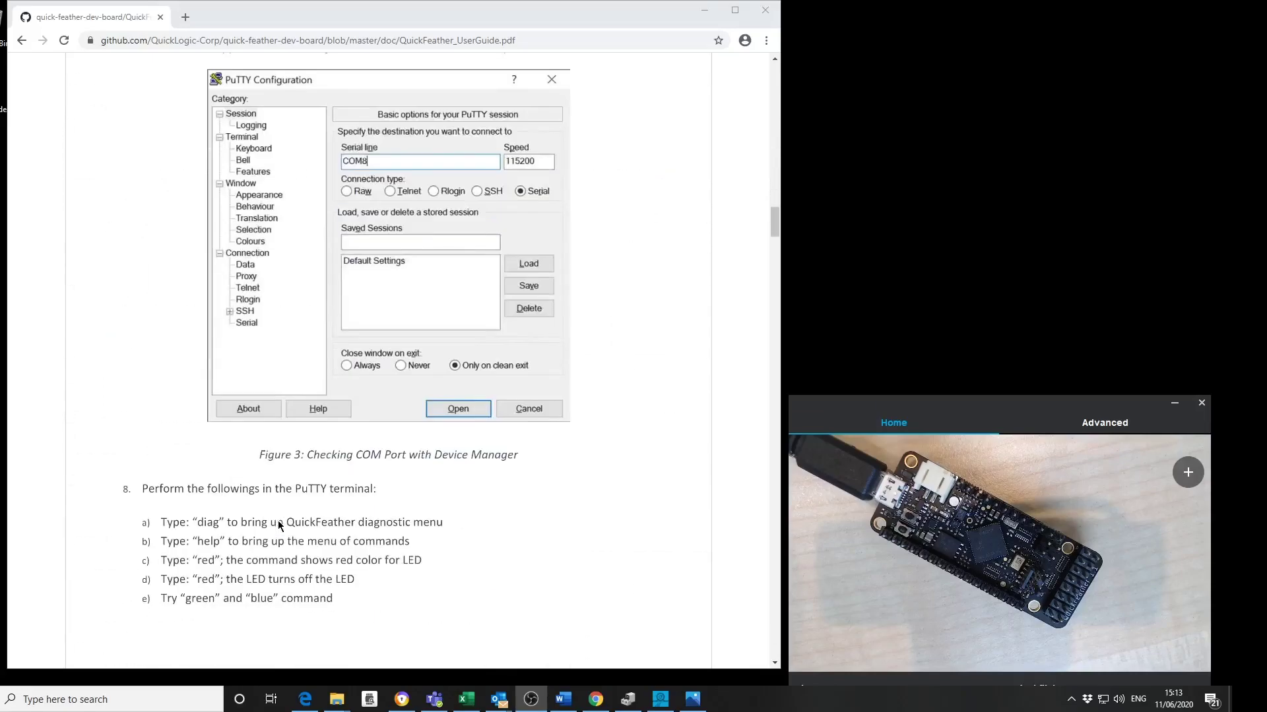
scroll(275, 524, "down", 9)
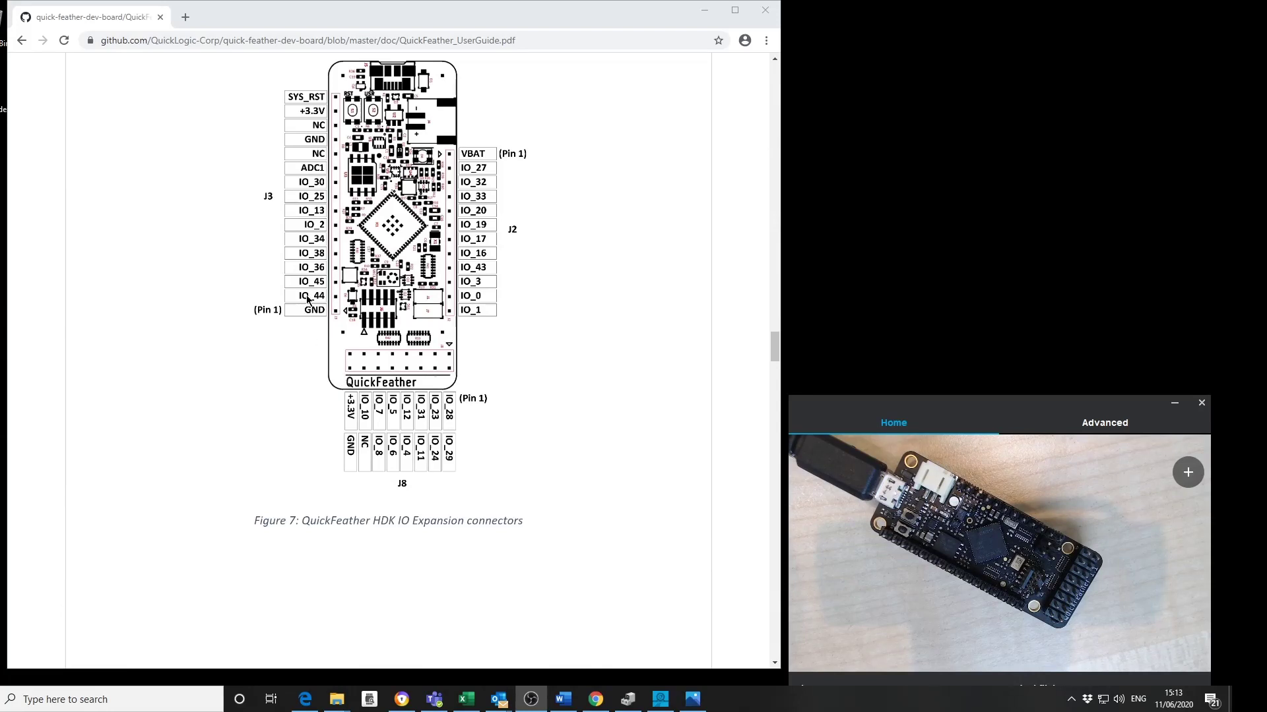
scroll(294, 446, "up", 10)
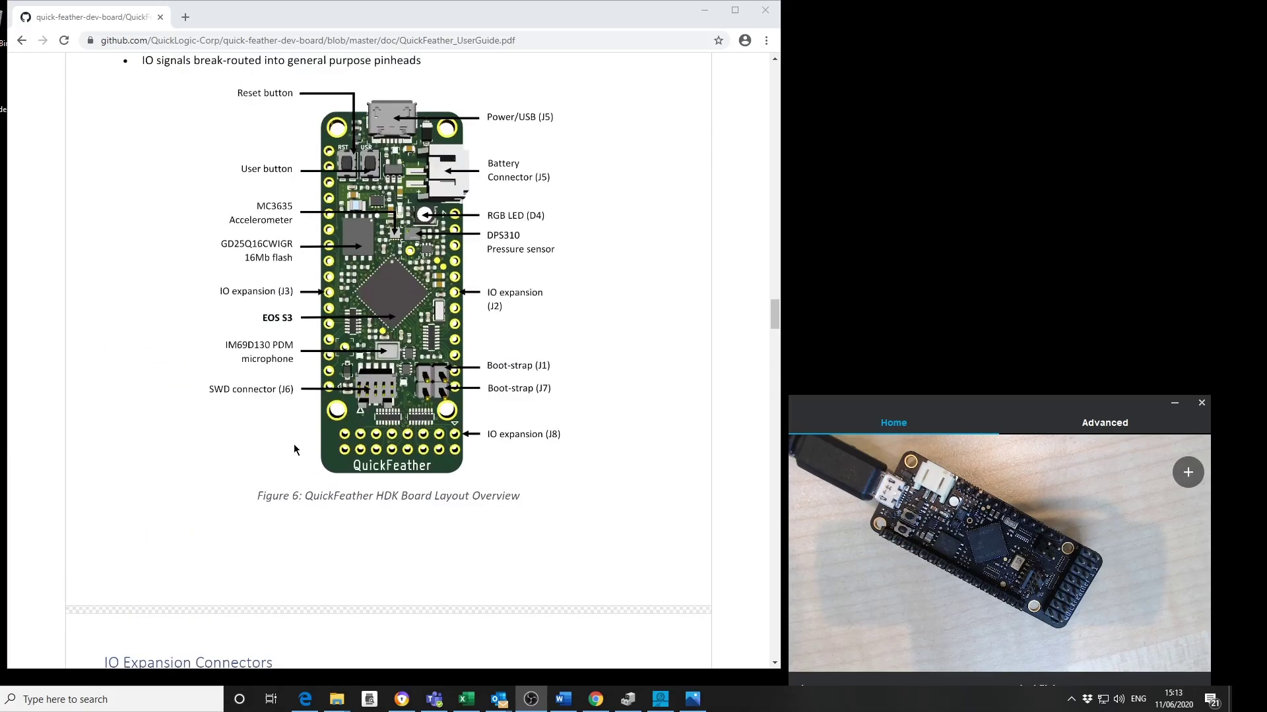
scroll(294, 445, "up", 3)
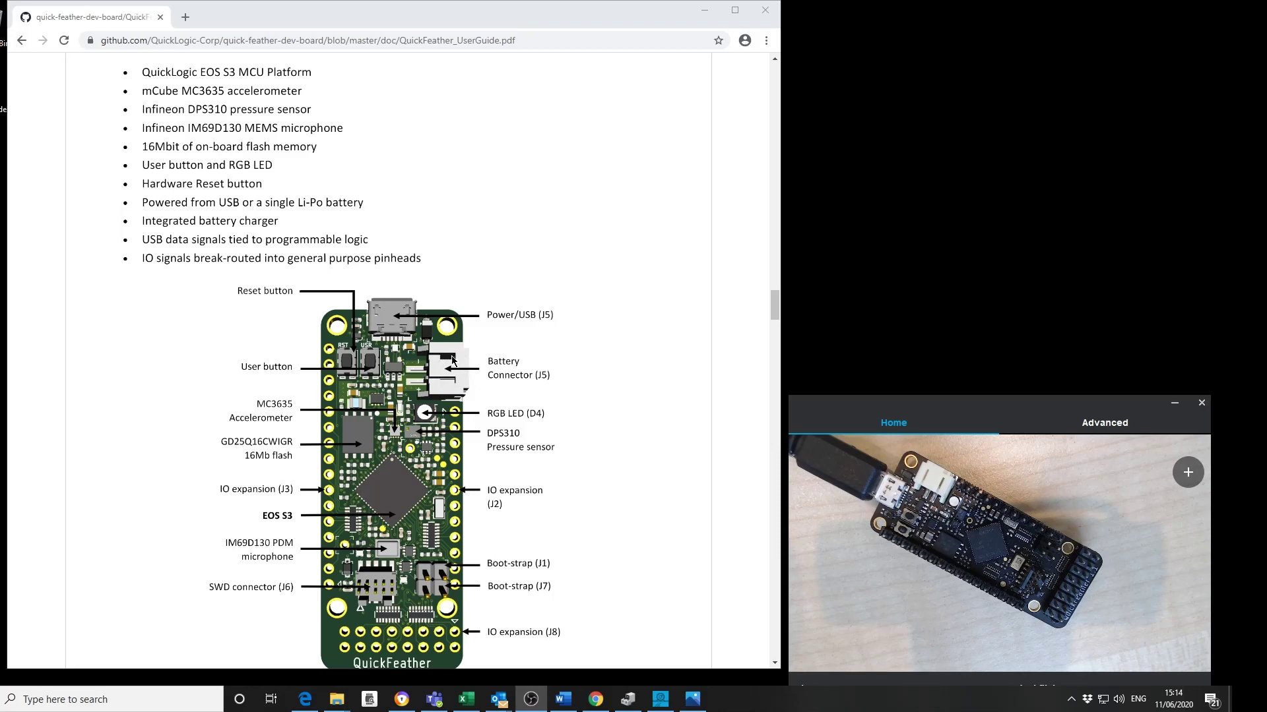
scroll(396, 403, "down", 1)
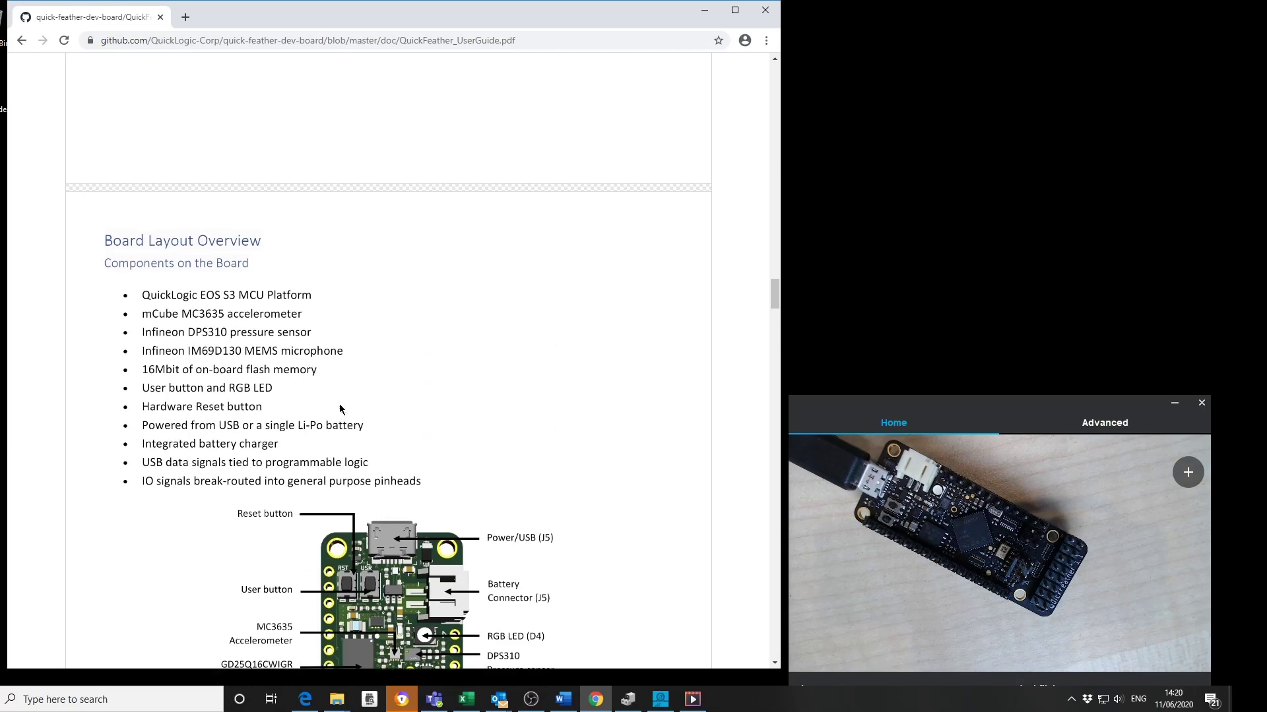
scroll(335, 406, "up", 15)
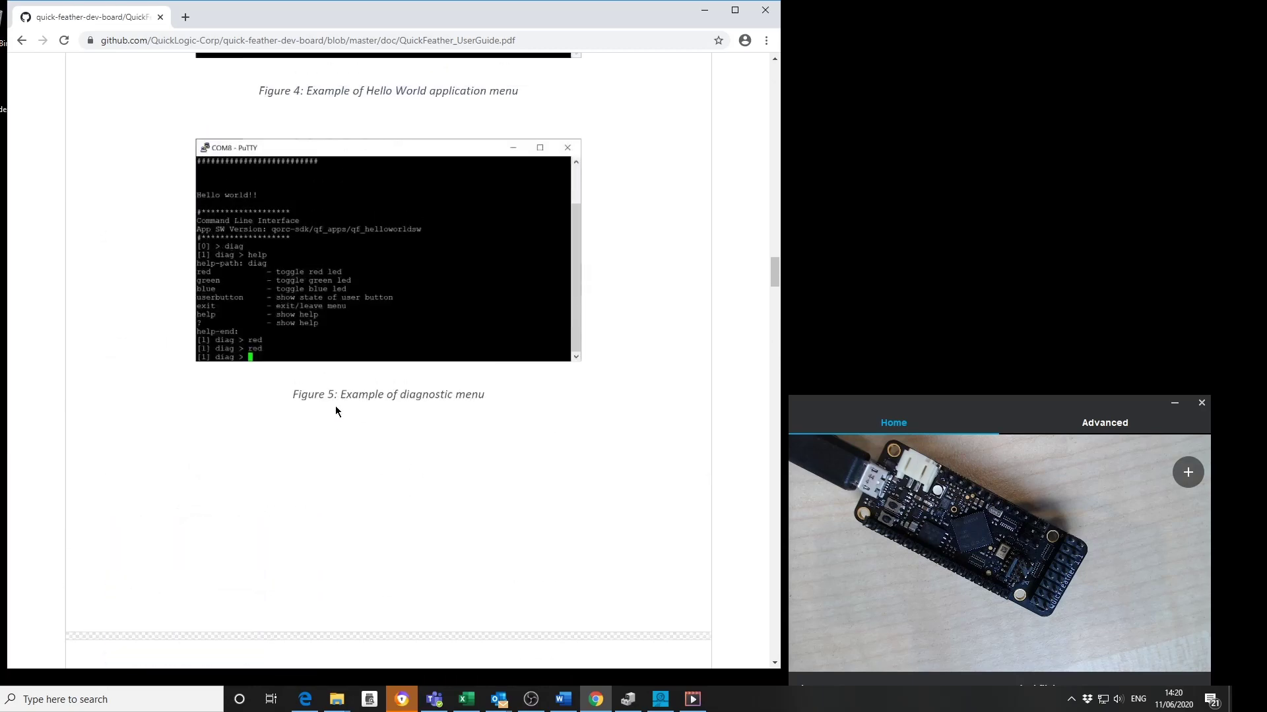
scroll(321, 410, "up", 15)
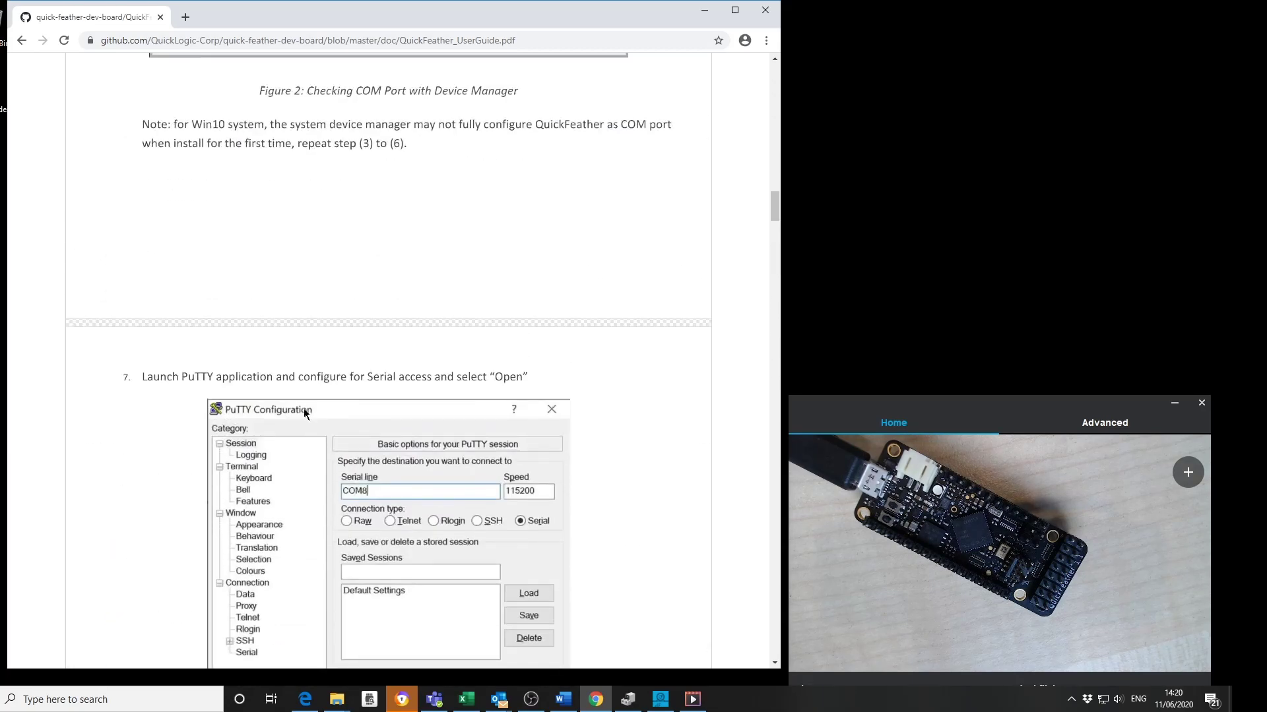
Launch PuTTY from Windows search and choose the Serial connection type.
left_click(58, 698)
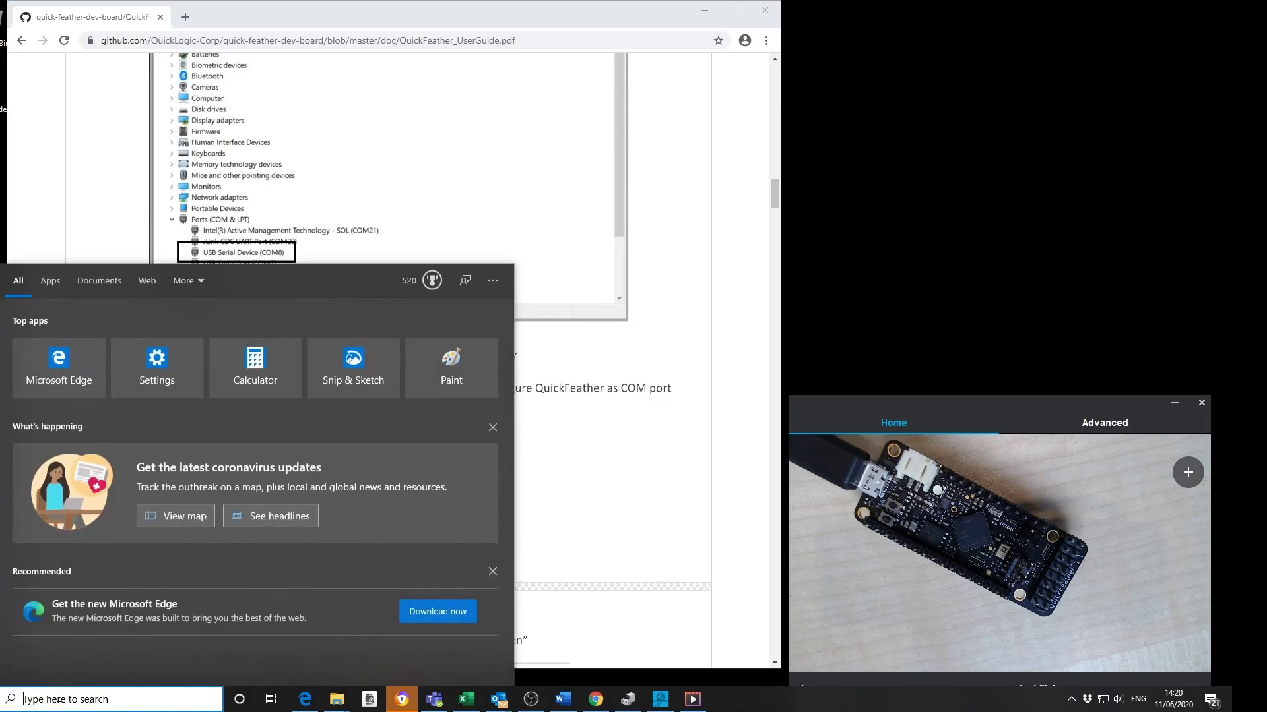
type("putty")
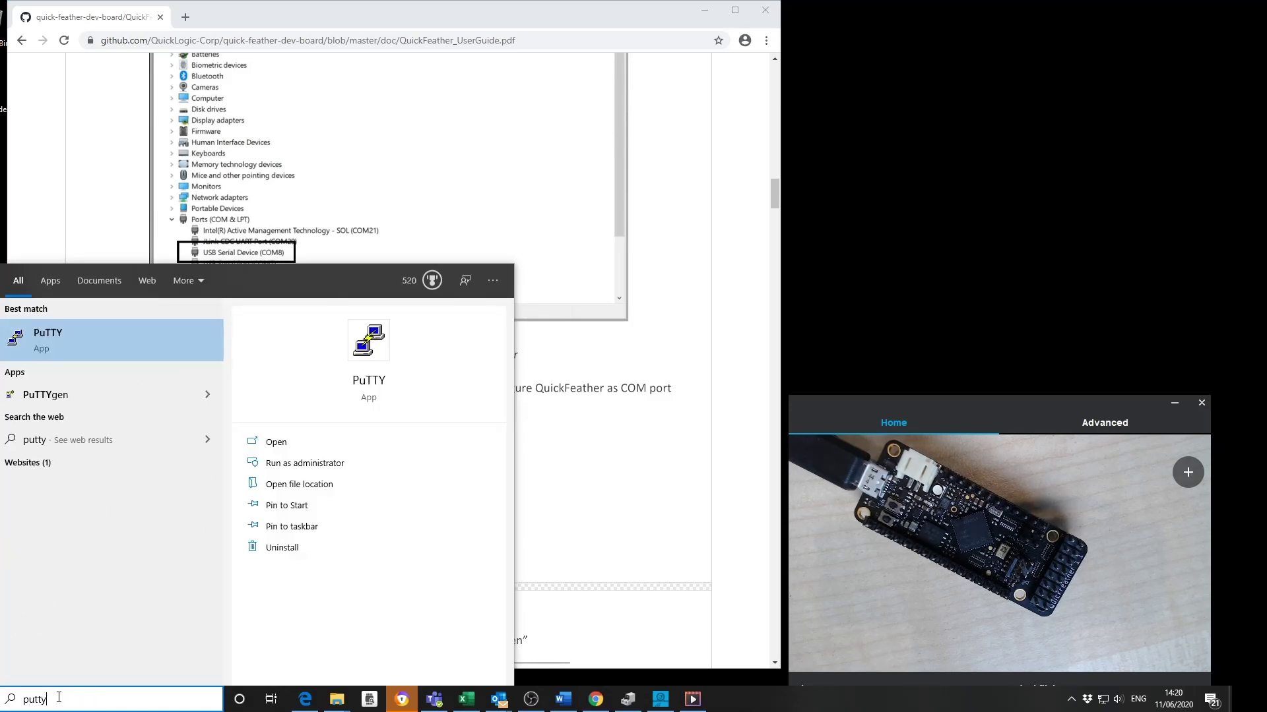
key("Return")
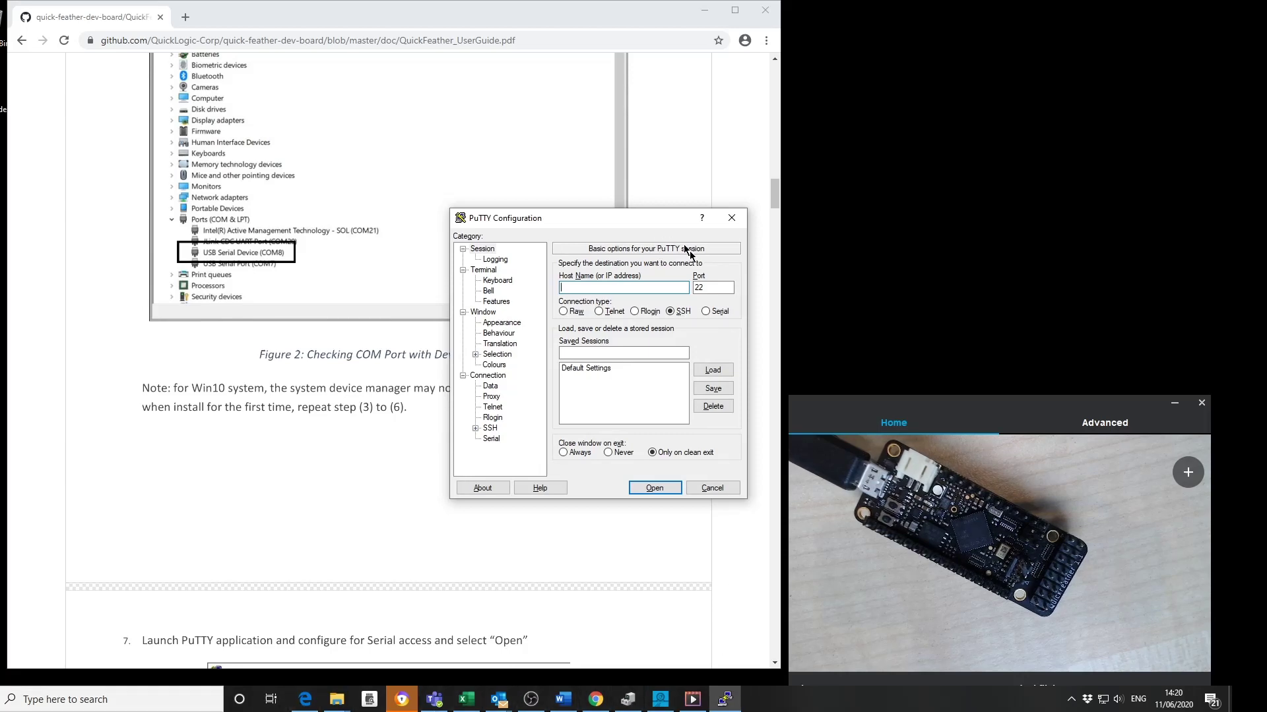
left_click(706, 311)
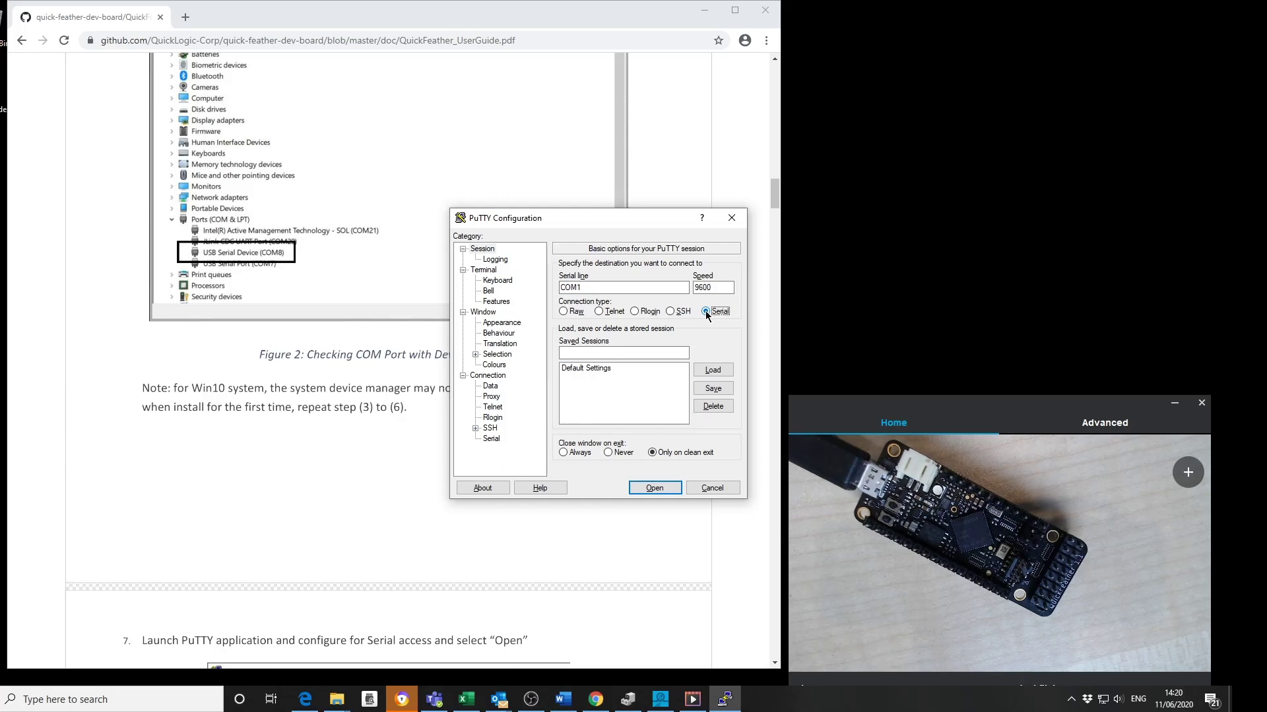
left_click(583, 287)
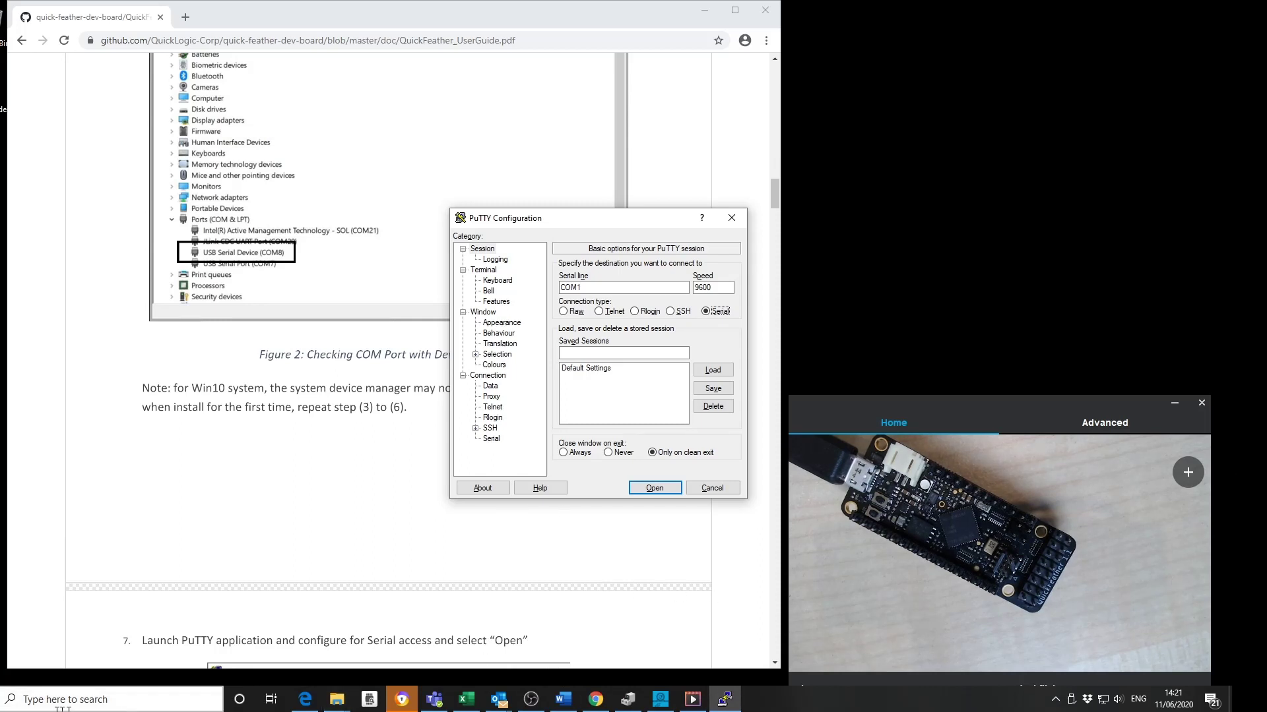
Open Device Manager and expand Ports (COM & LPT) to find USB Serial Device (COM35).
key("super+x")
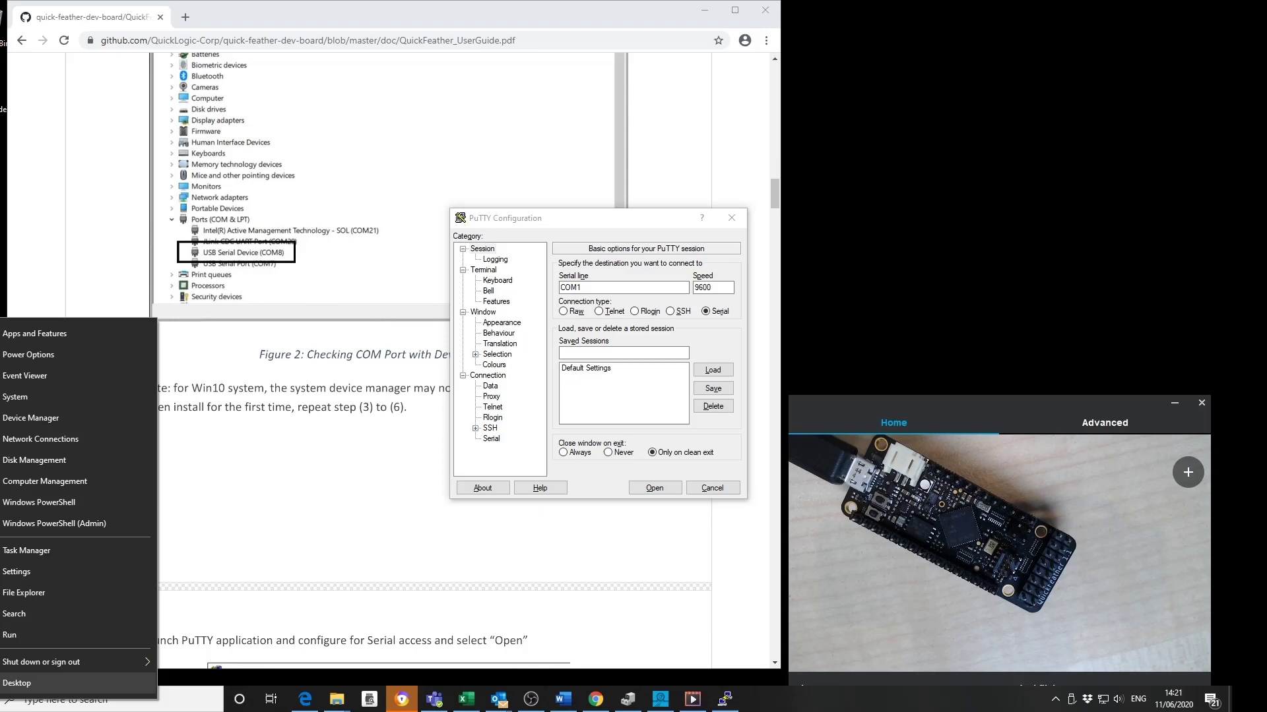
left_click(37, 419)
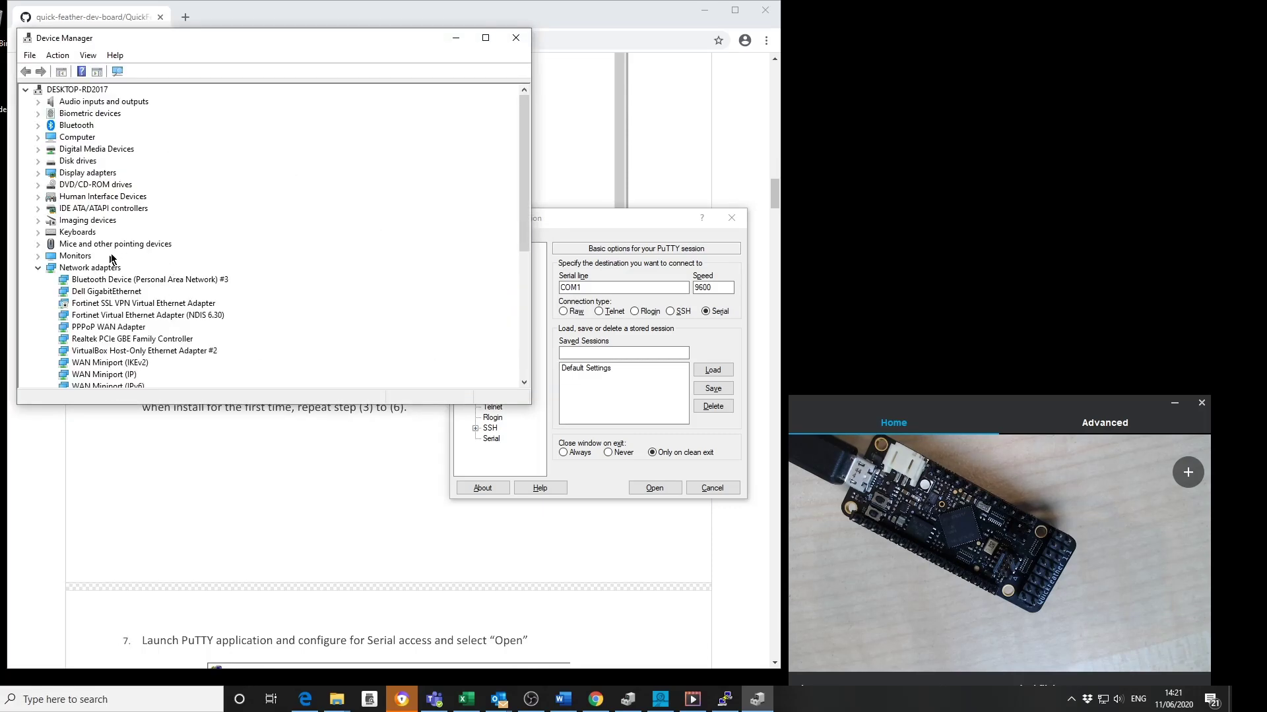
scroll(116, 248, "down", 6)
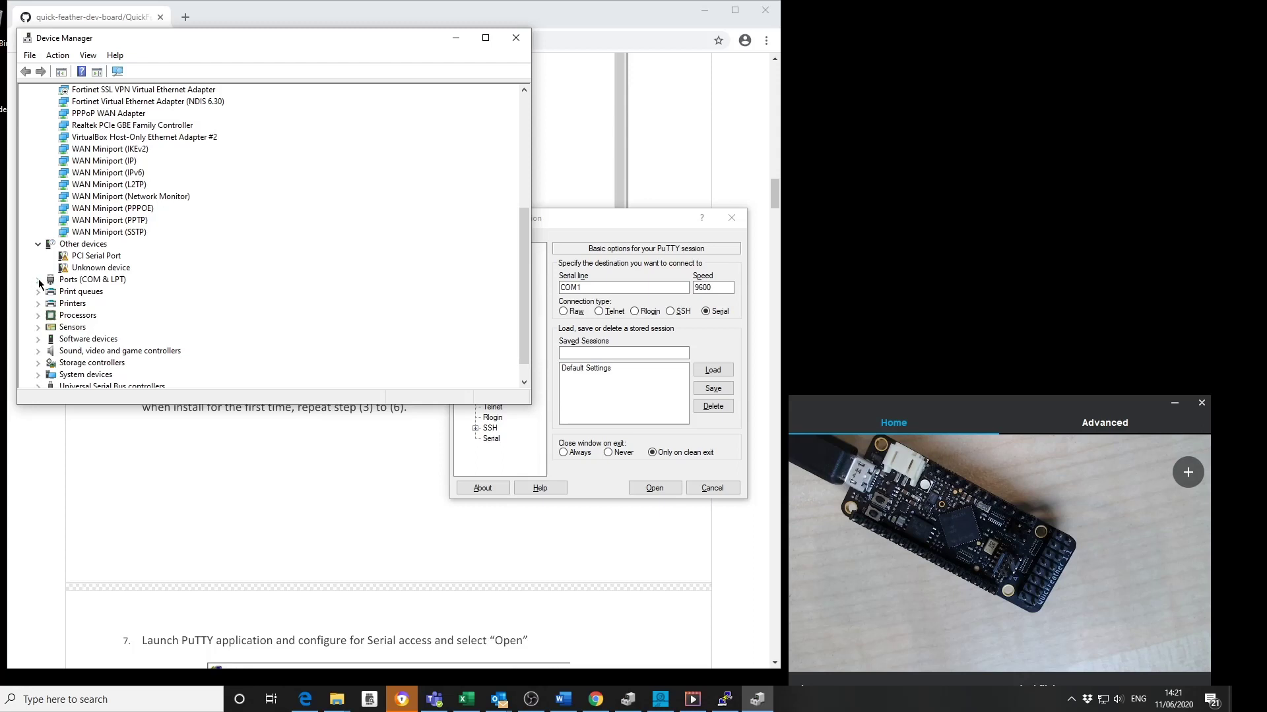
left_click(38, 280)
left_click(99, 302)
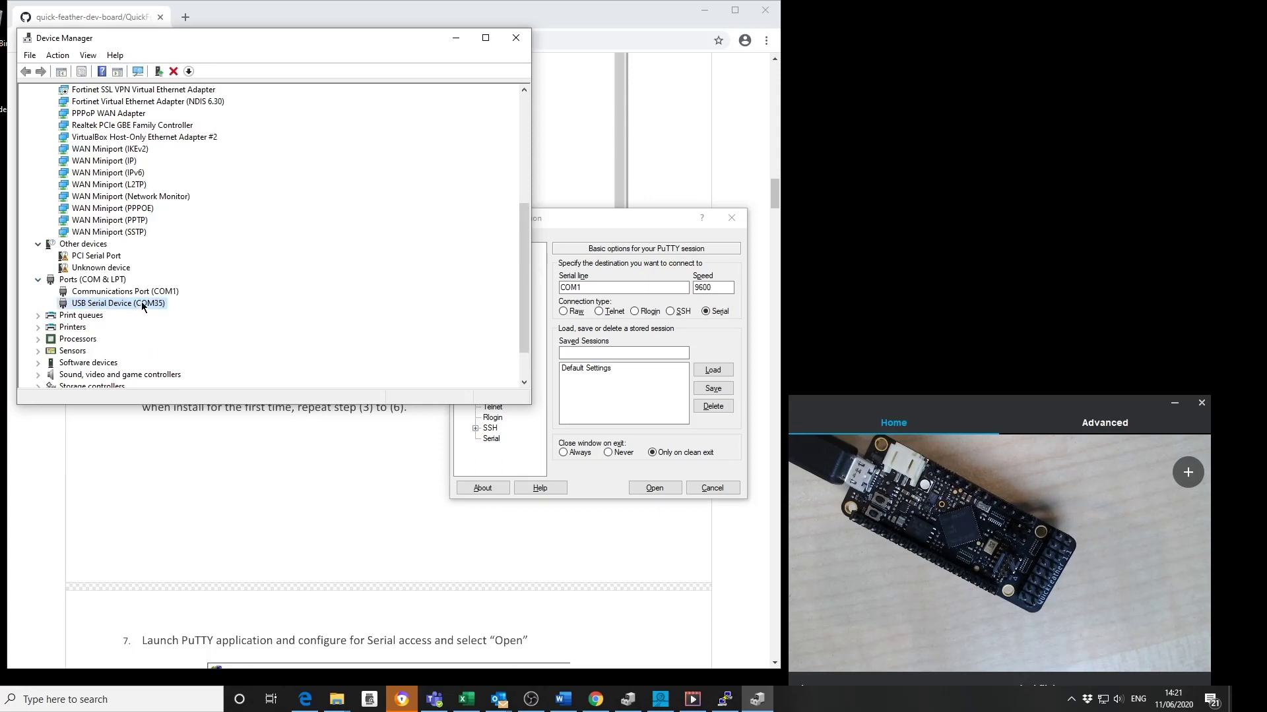
Open a PuTTY serial session on COM35 at 115200 and move it to the right.
left_click(516, 40)
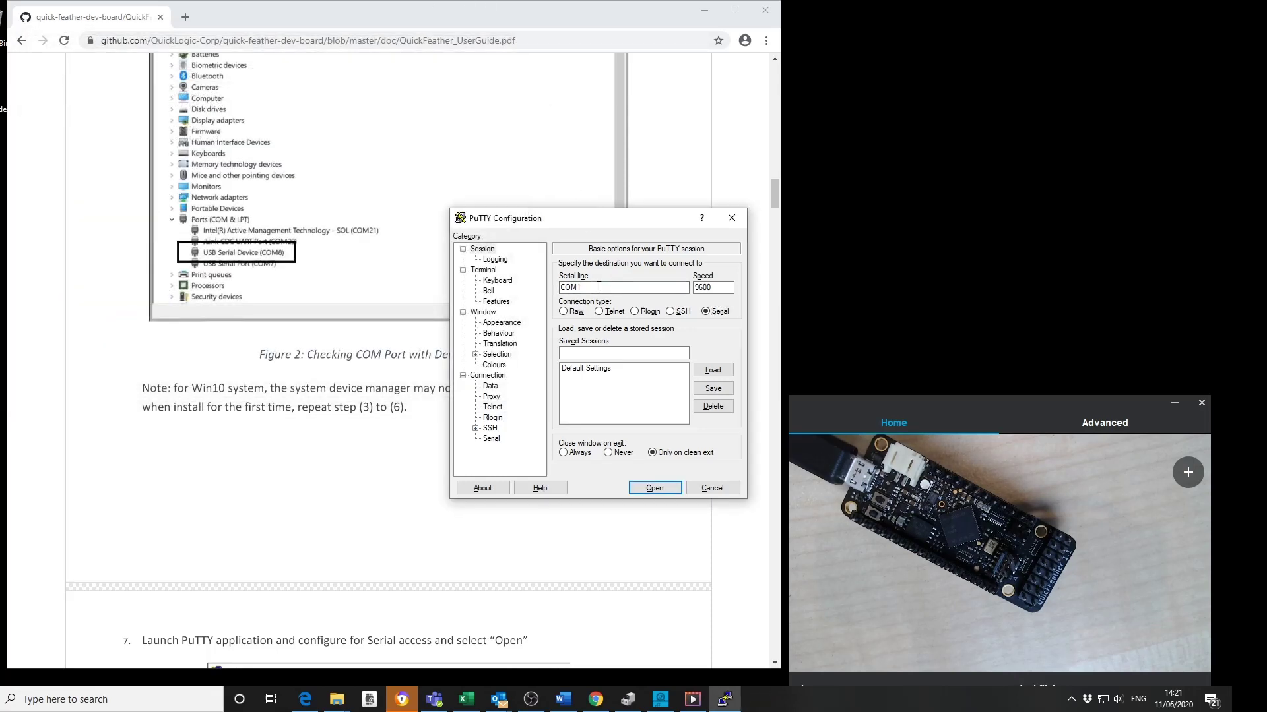
left_click(598, 287)
key("BackSpace")
type("35")
key("Tab")
type("11")
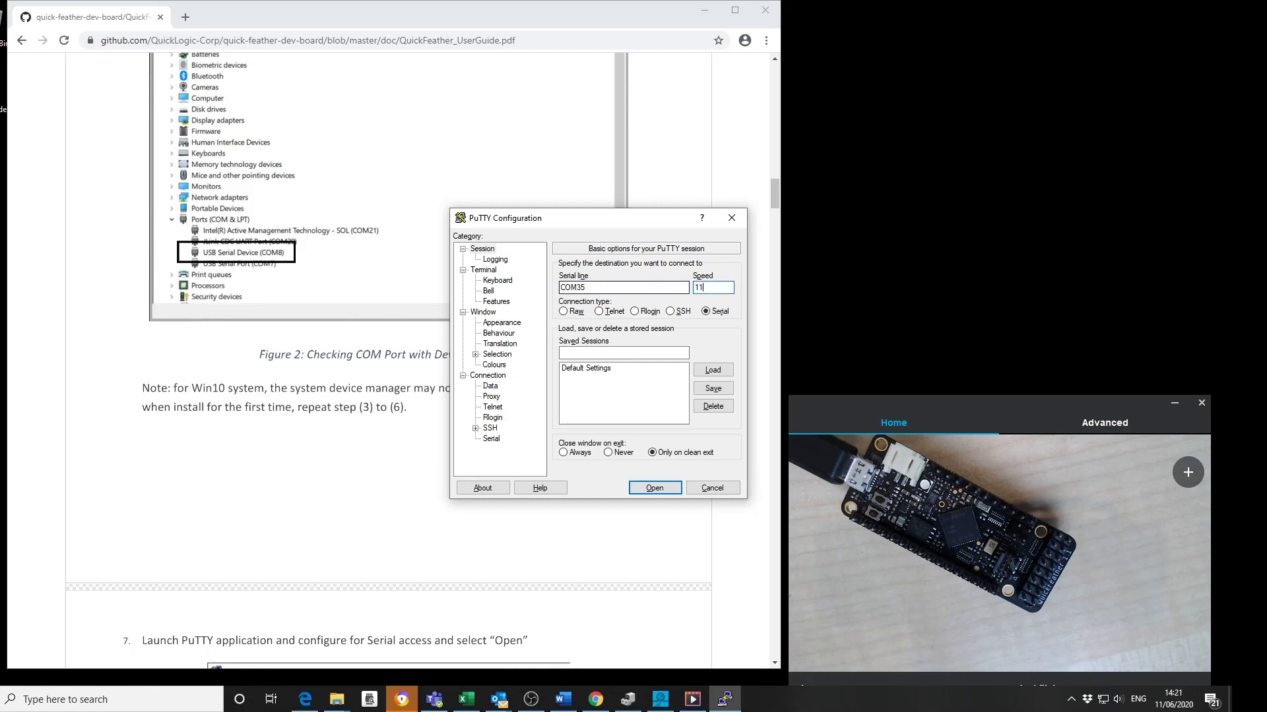
type("5200")
left_click(655, 487)
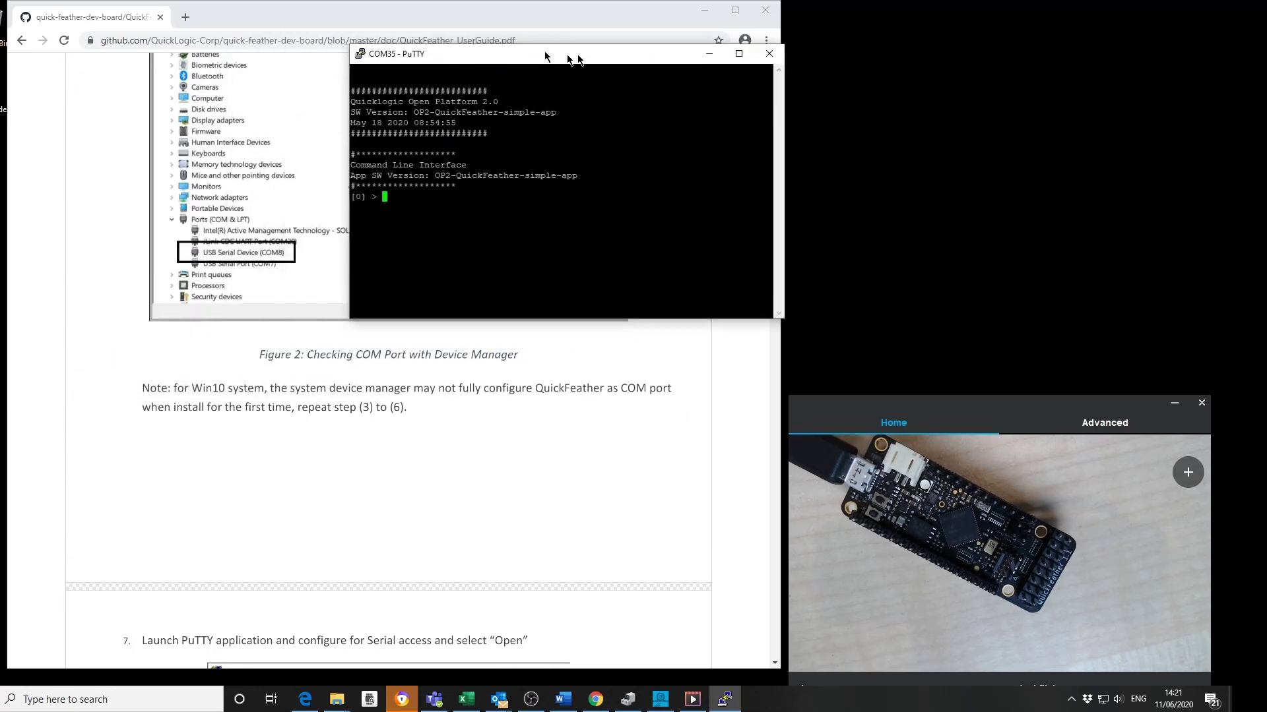
left_click_drag(578, 60, 1048, 46)
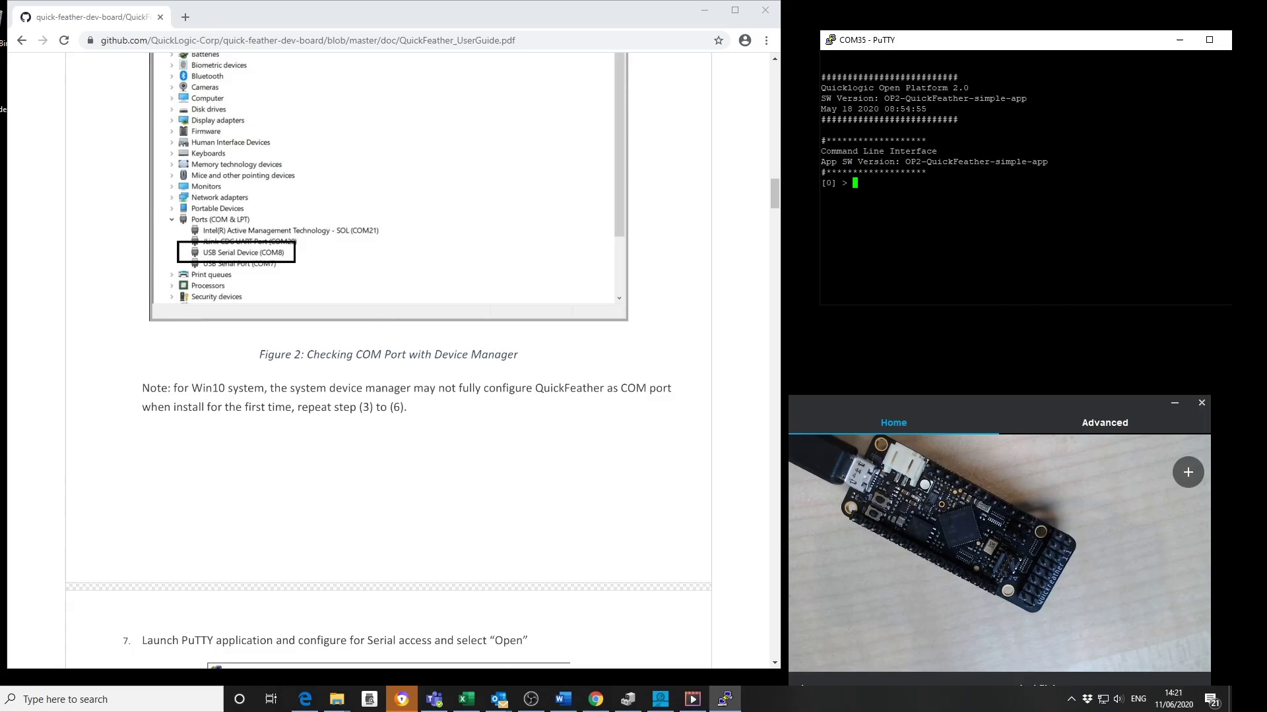
Run help and ? at the QuickFeather prompt to list the commands.
type("help")
key("Return")
type("?")
key("Return")
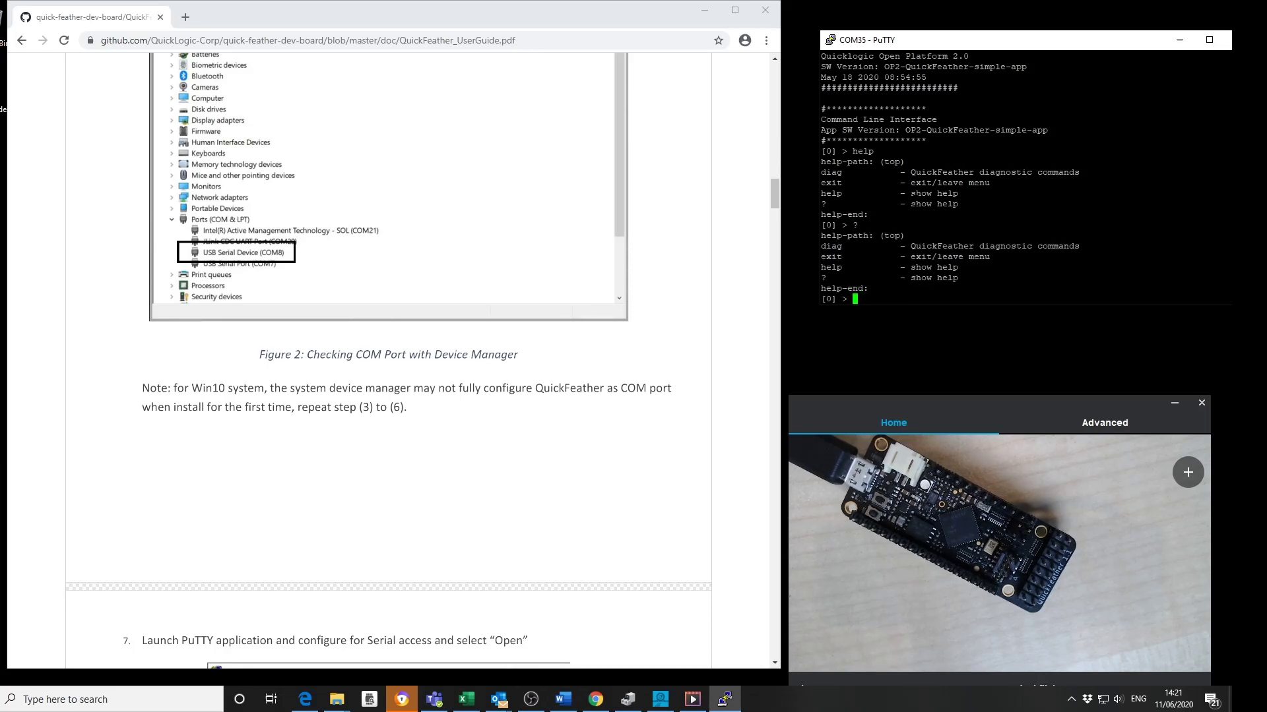
Enter the diag submenu and list its commands with ?
type("diag")
key("Return")
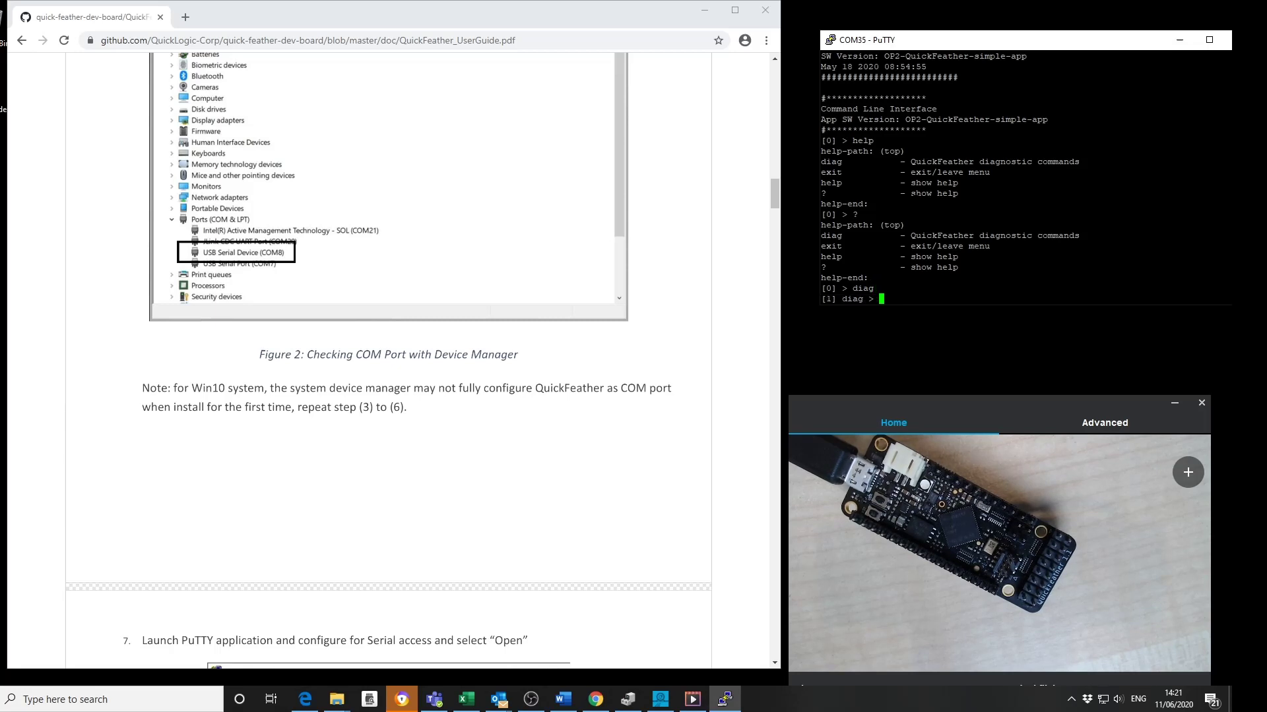
type("?")
key("Return")
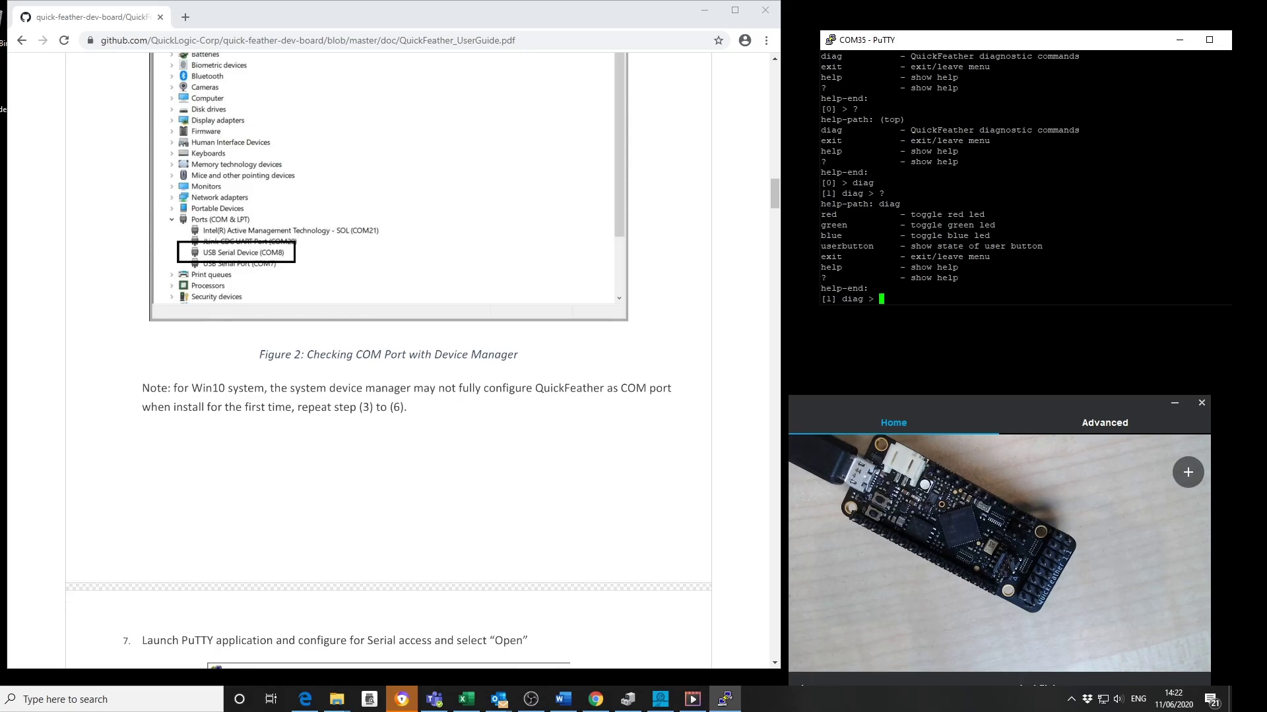
Toggle the red LED on and off, then the green LED.
type("r")
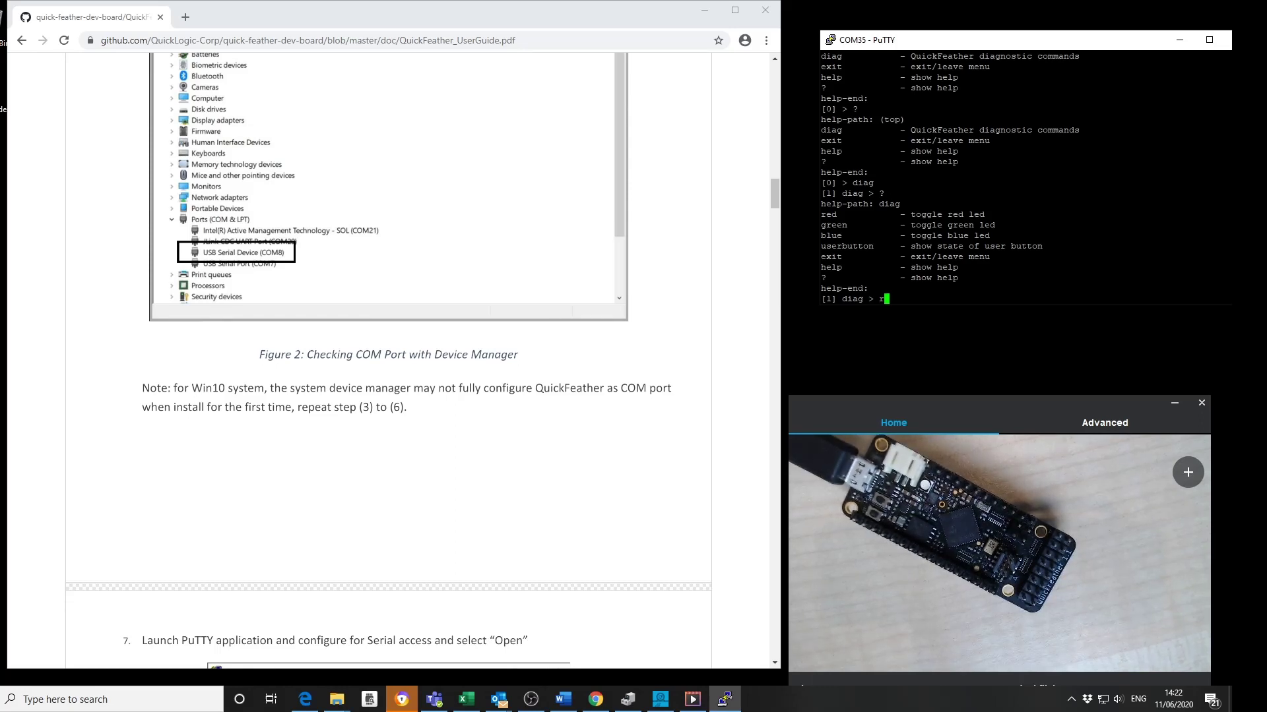
type("ed")
key("Return")
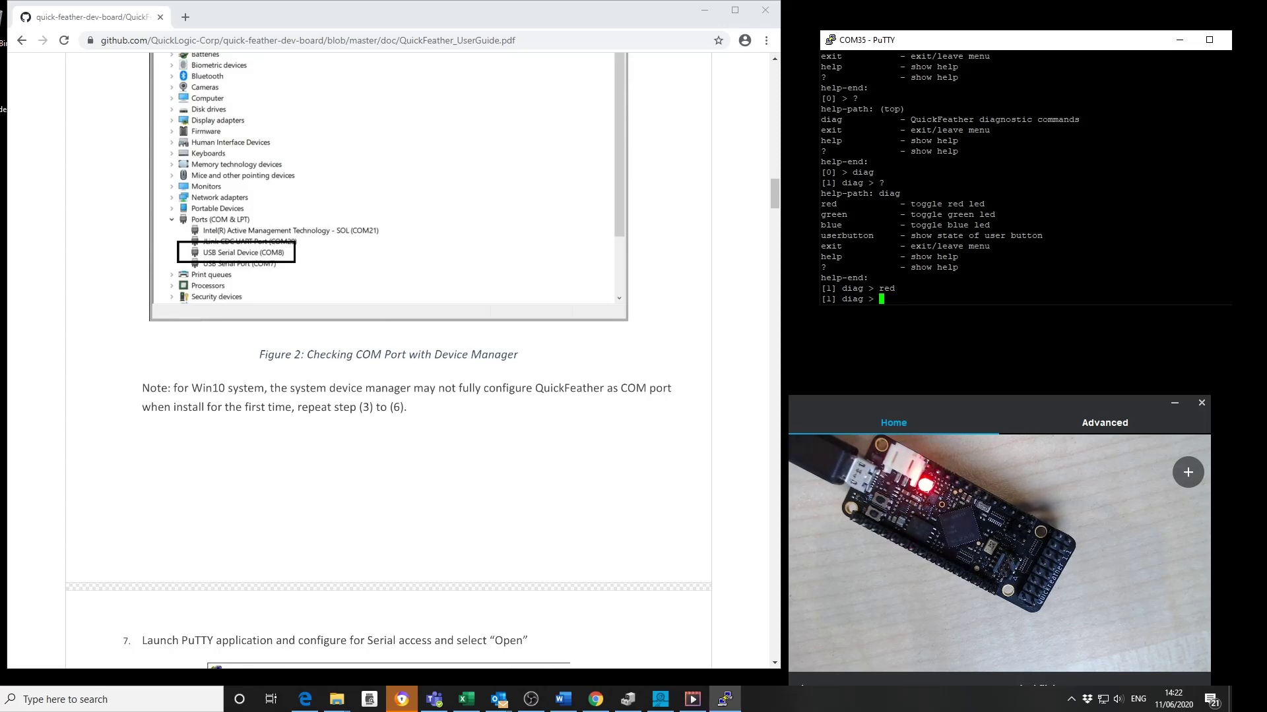
type("red")
key("Return")
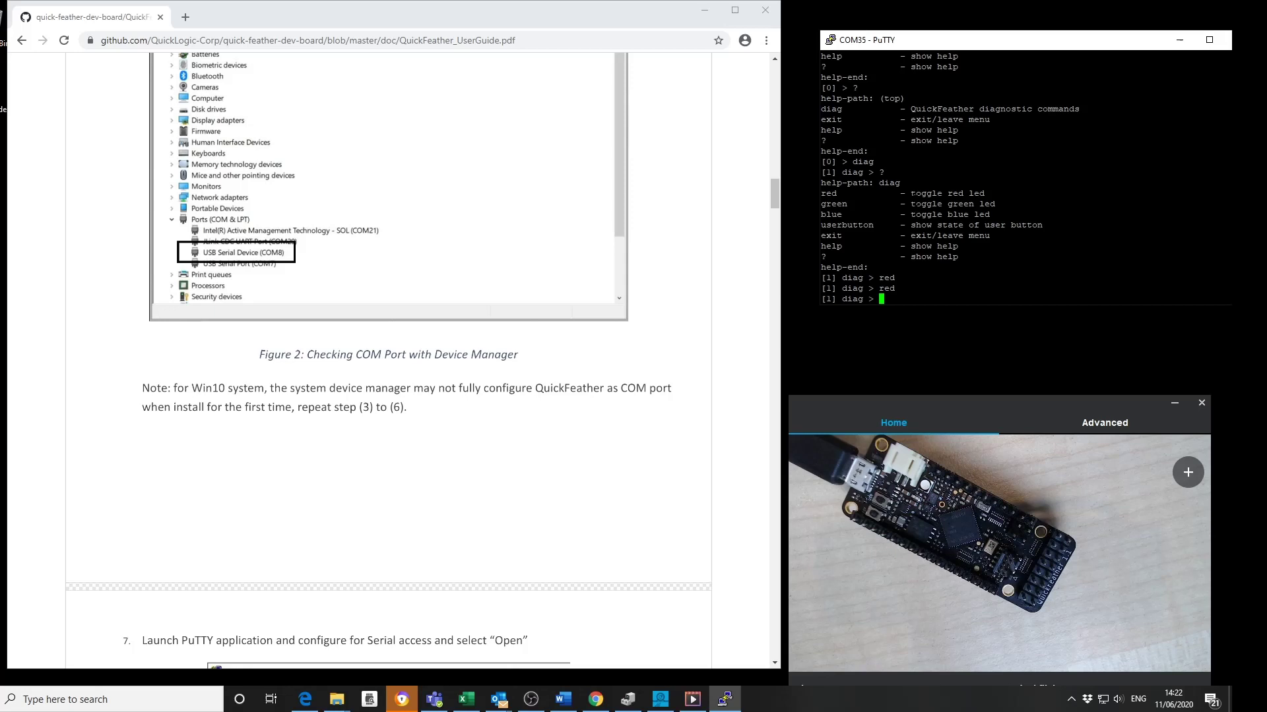
type("green")
key("Return")
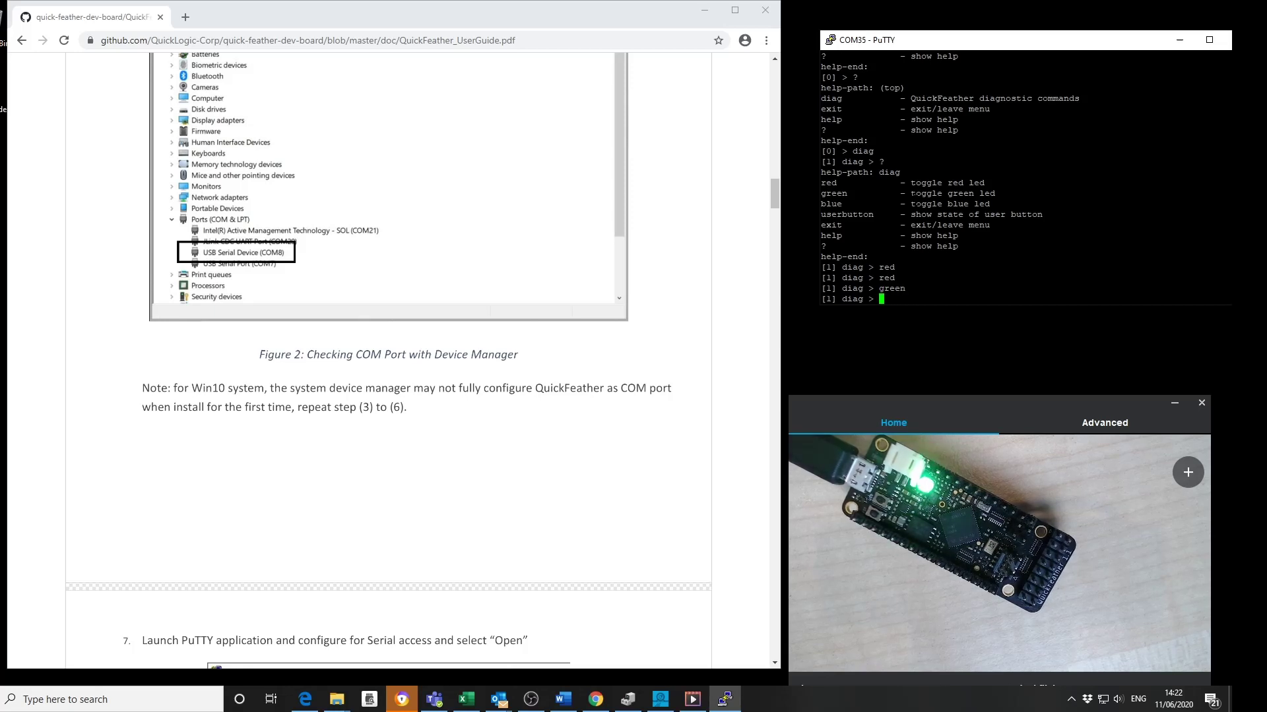
type("green")
key("Return")
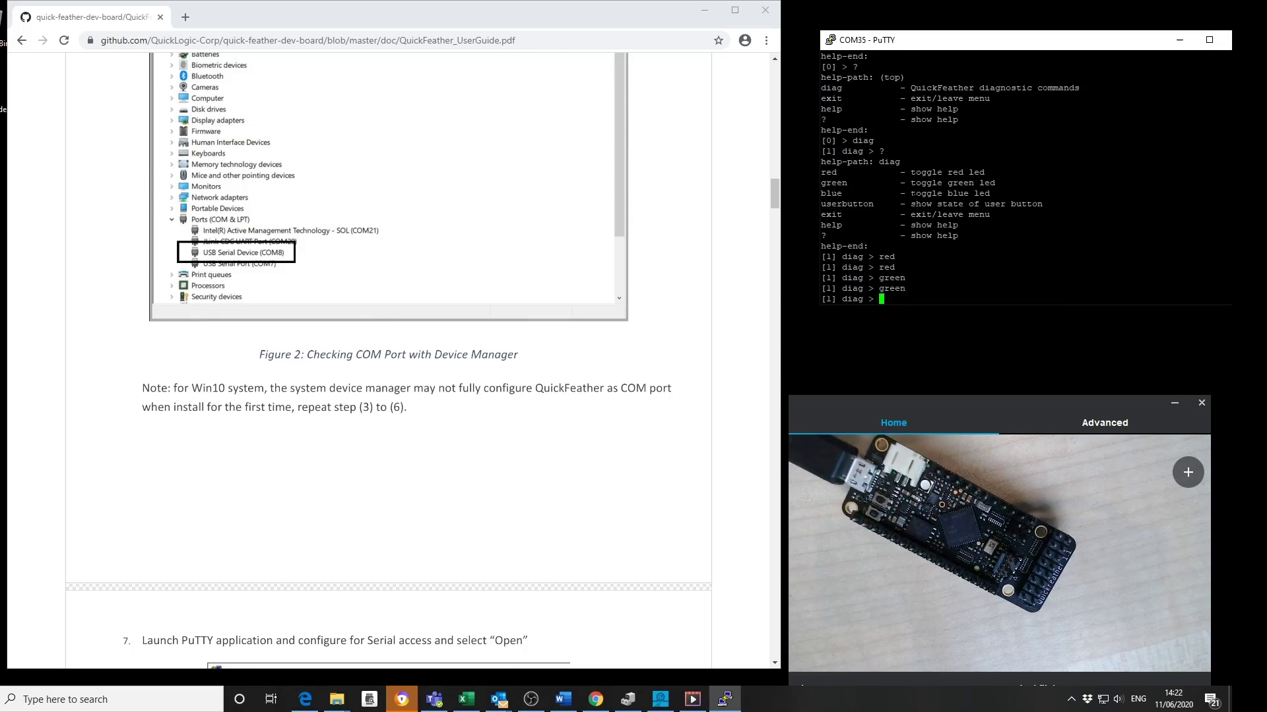
Toggle the blue LED on and off, then read userbutton, which reports Not pressed.
type("blue")
key("Return")
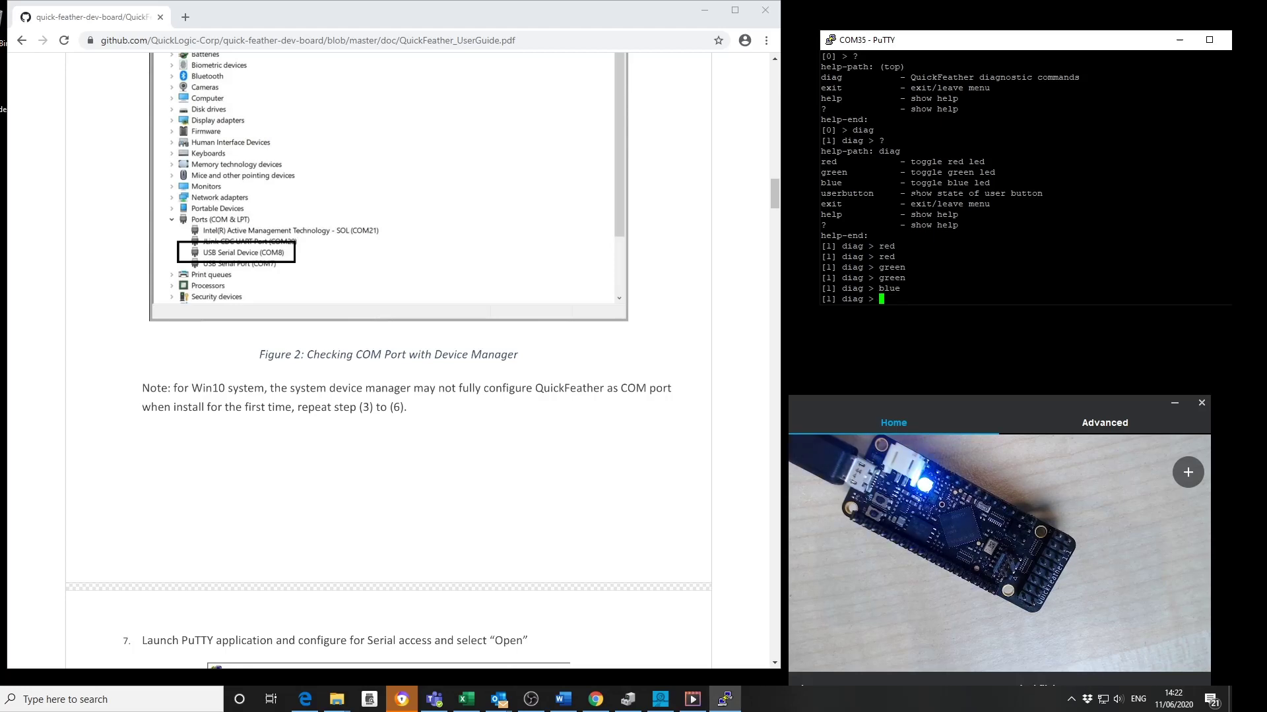
type("blue")
key("Return")
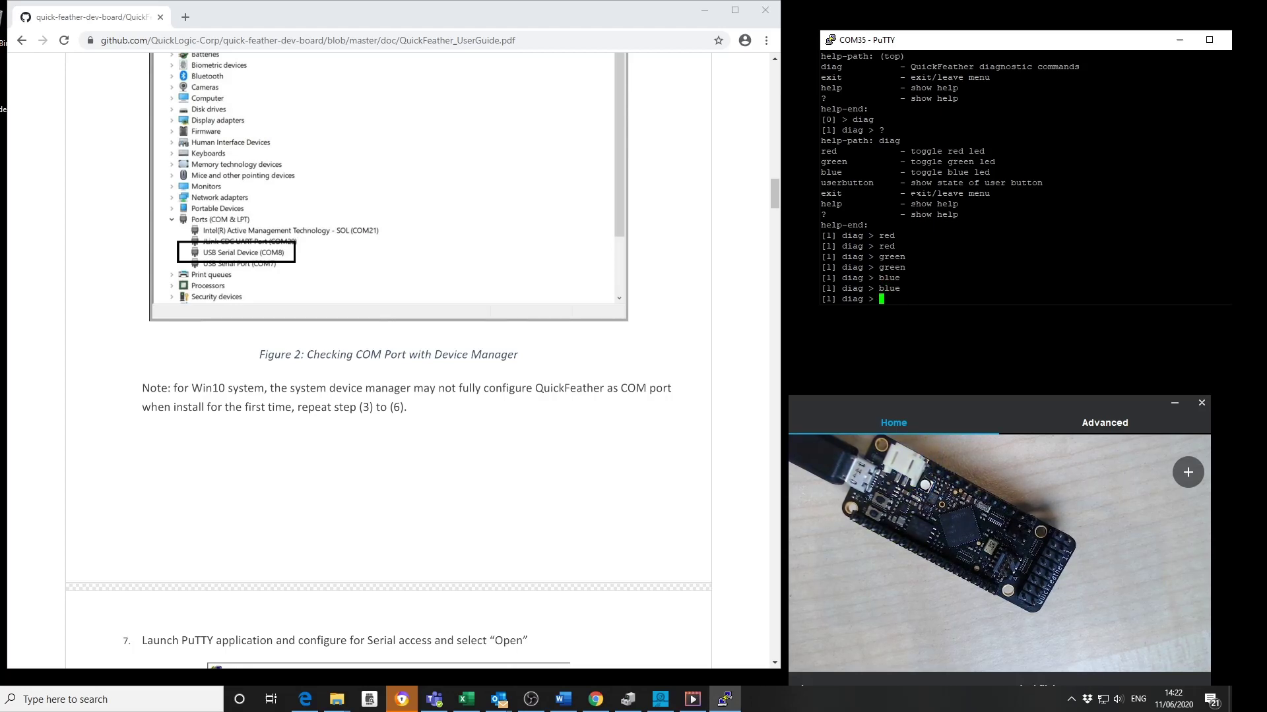
type("userbutton")
key("Return")
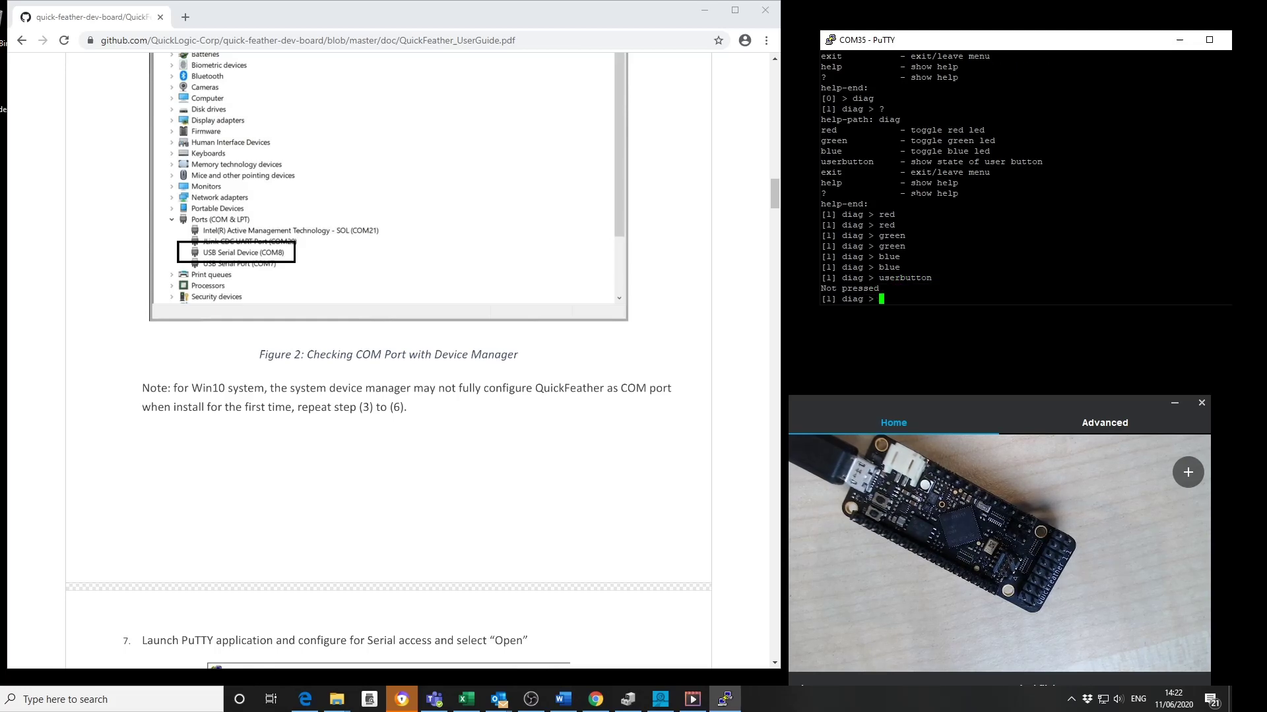
type("userbutton")
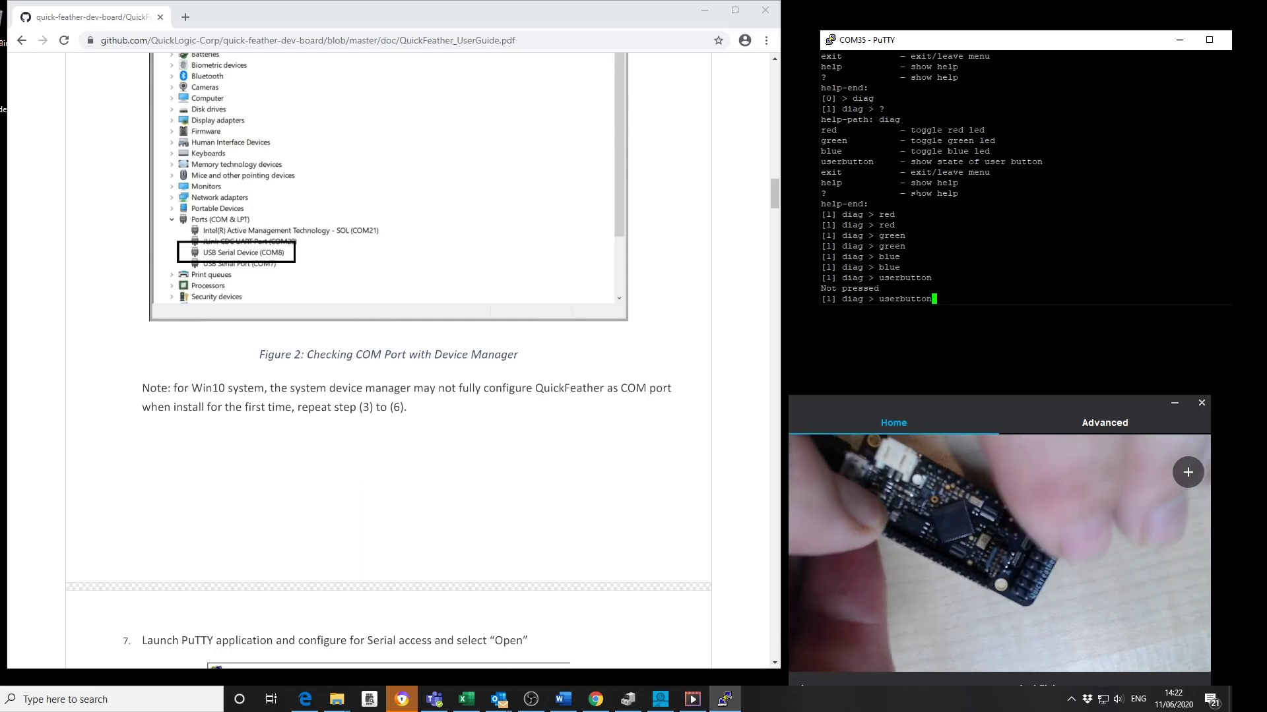
Rerun userbutton while holding the board's button, getting Pressed.
key("Return")
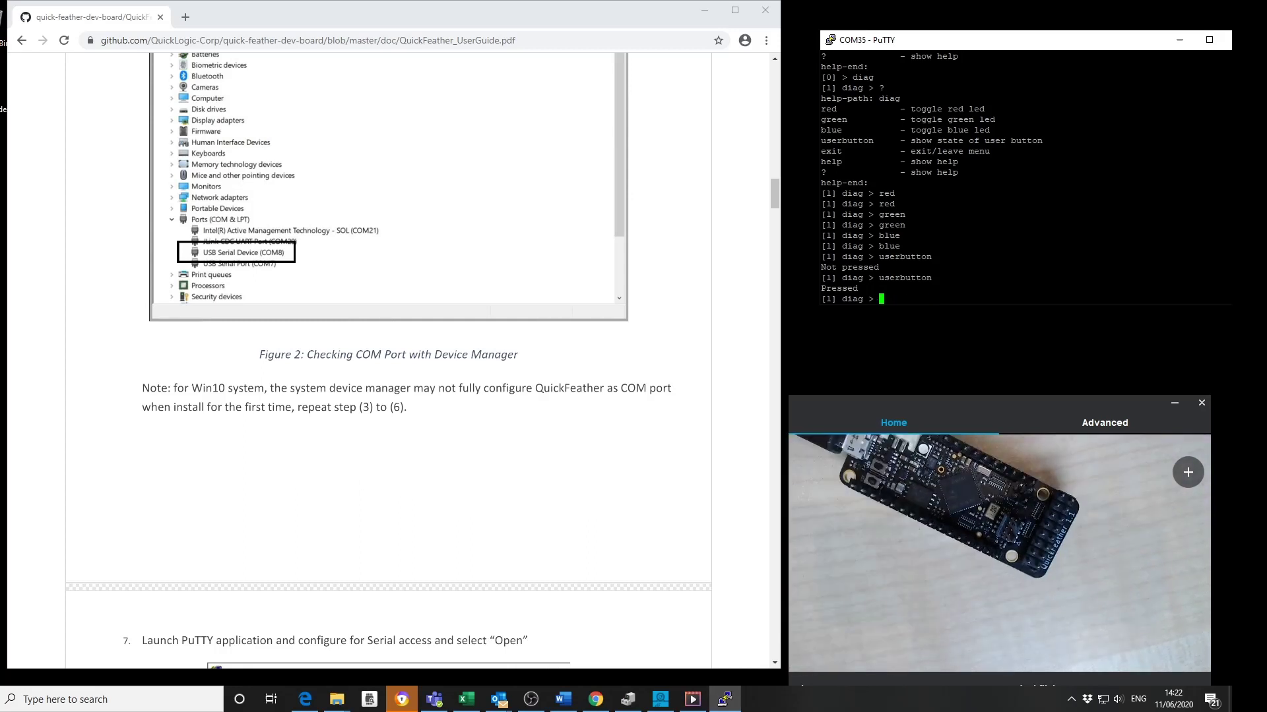